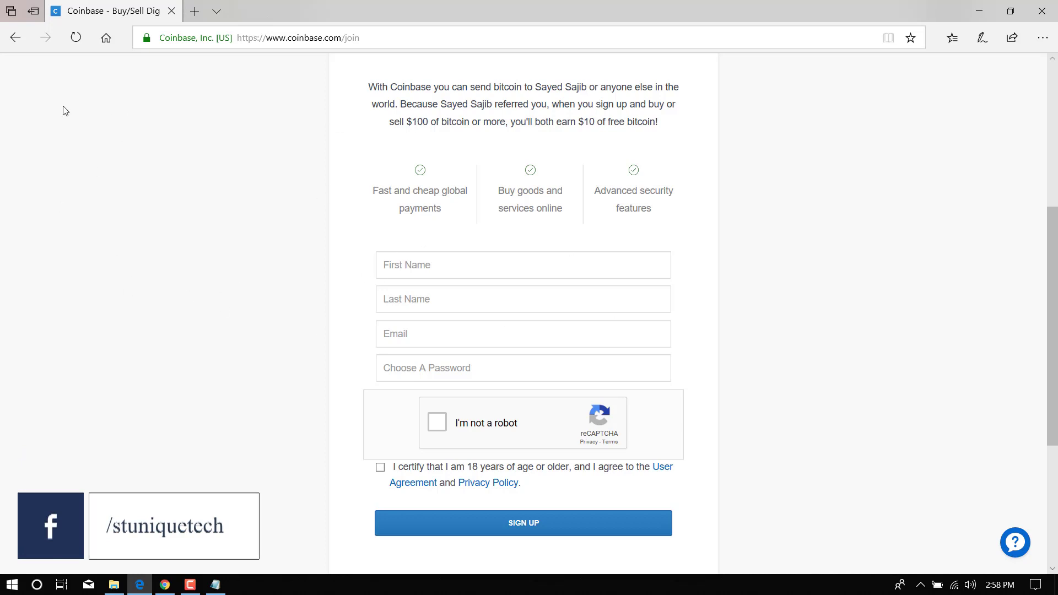
Enter the first name and last name in the sign-up form.
click(428, 264)
click(425, 299)
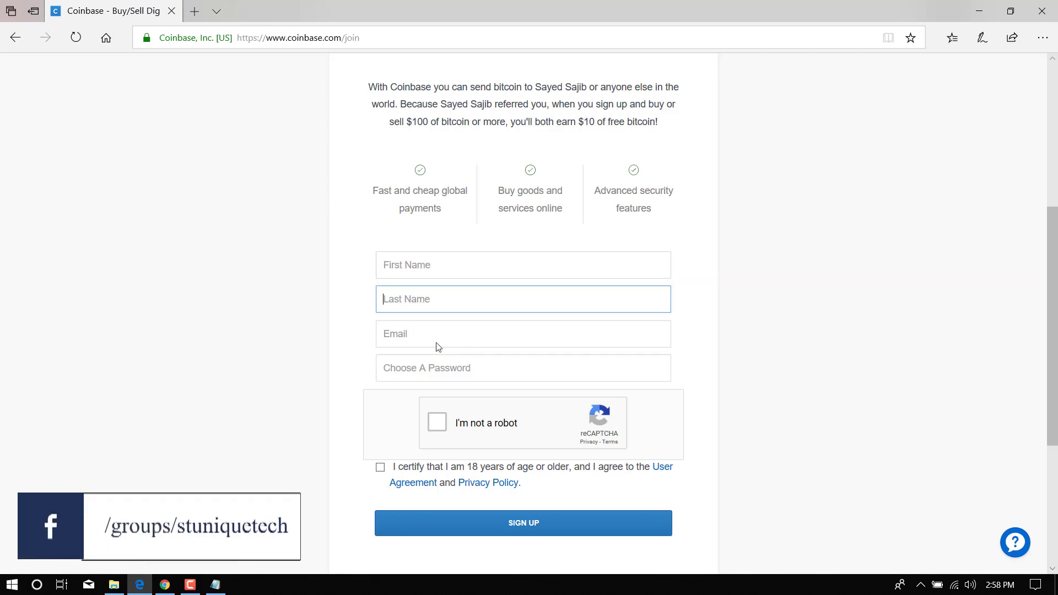
click(449, 262)
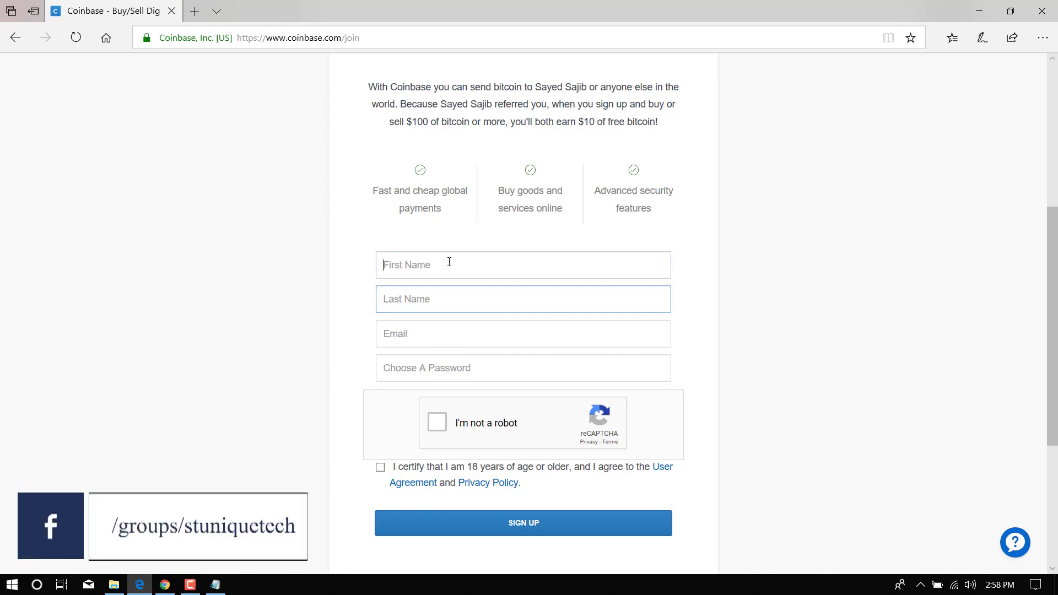
click(415, 299)
click(414, 265)
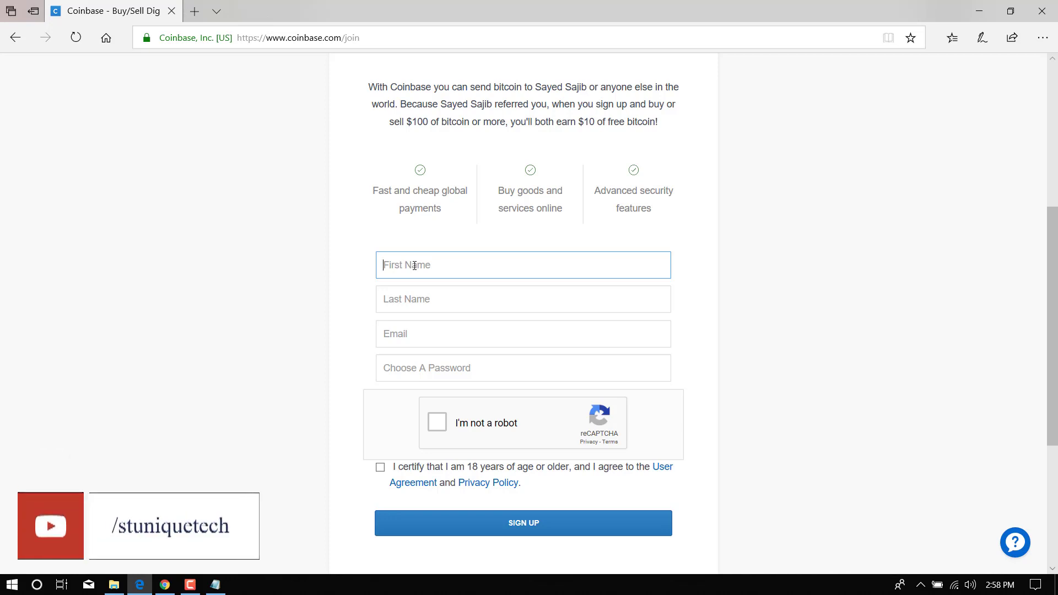
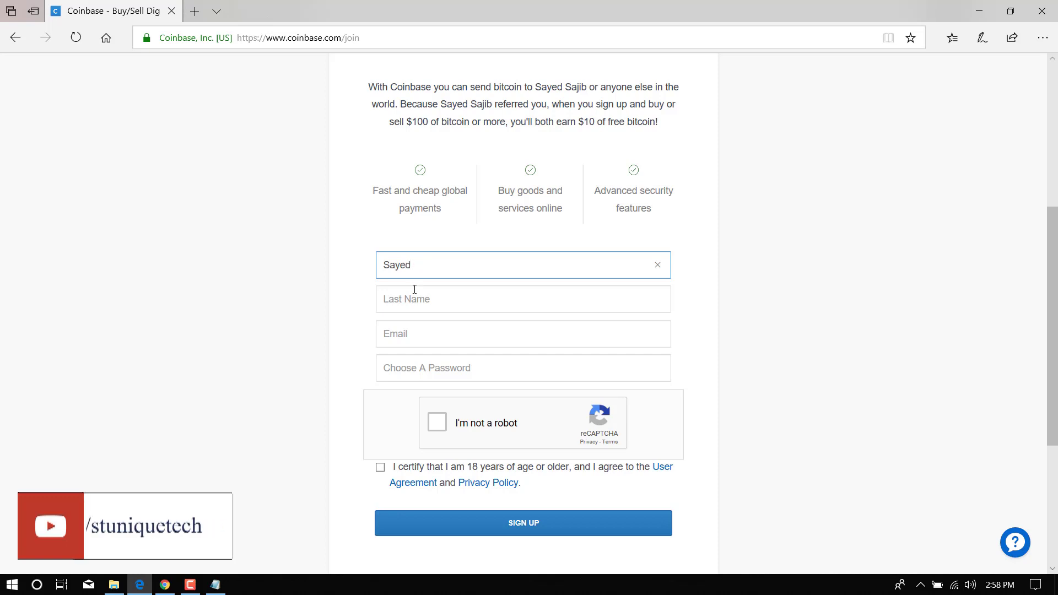
click(410, 306)
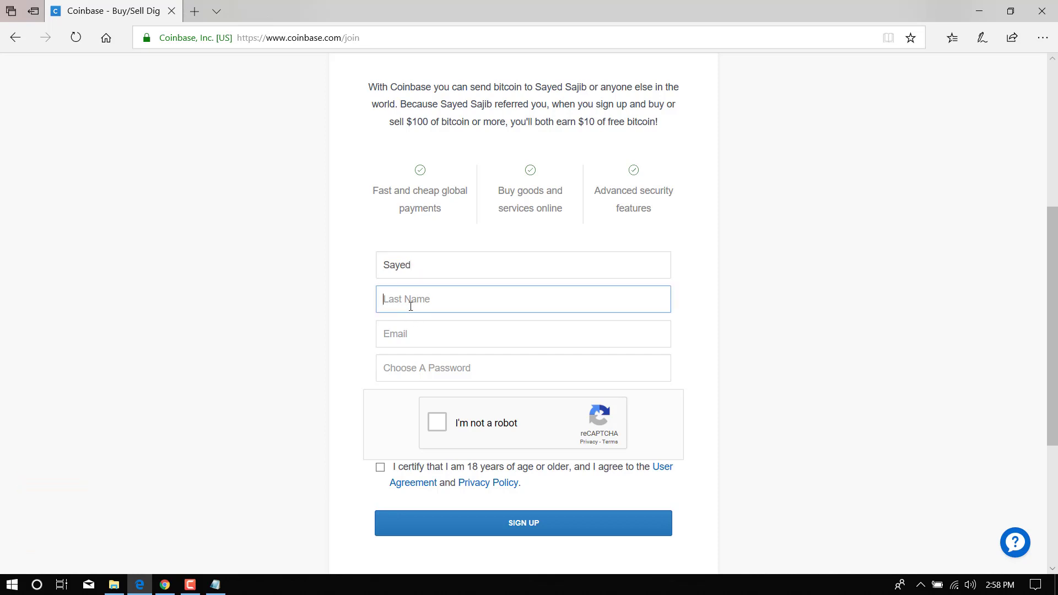
Fill in the email address and an Excellent-rated password, then start the robot check.
key(Tab)
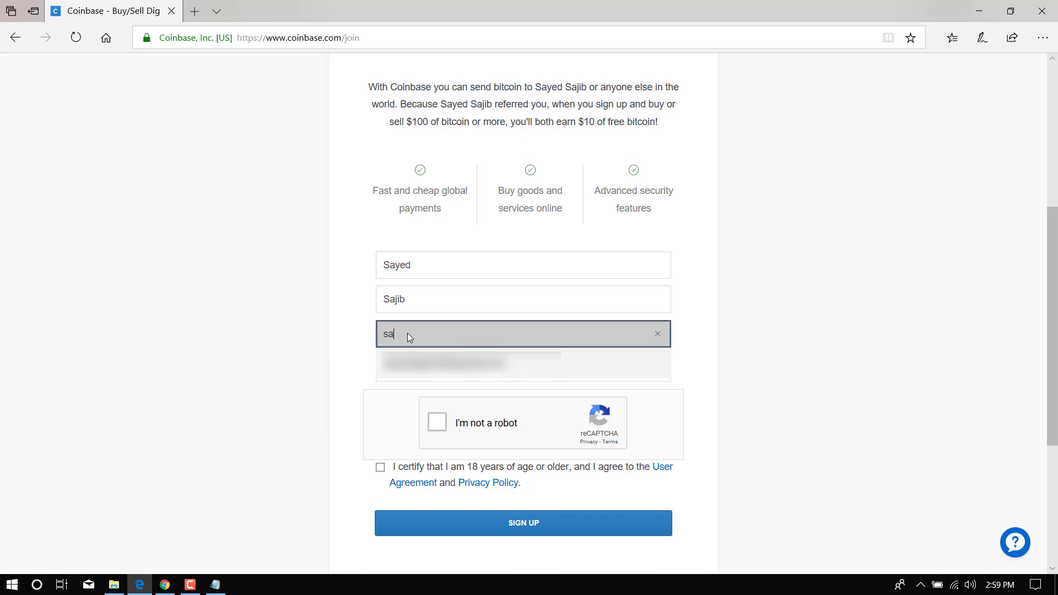
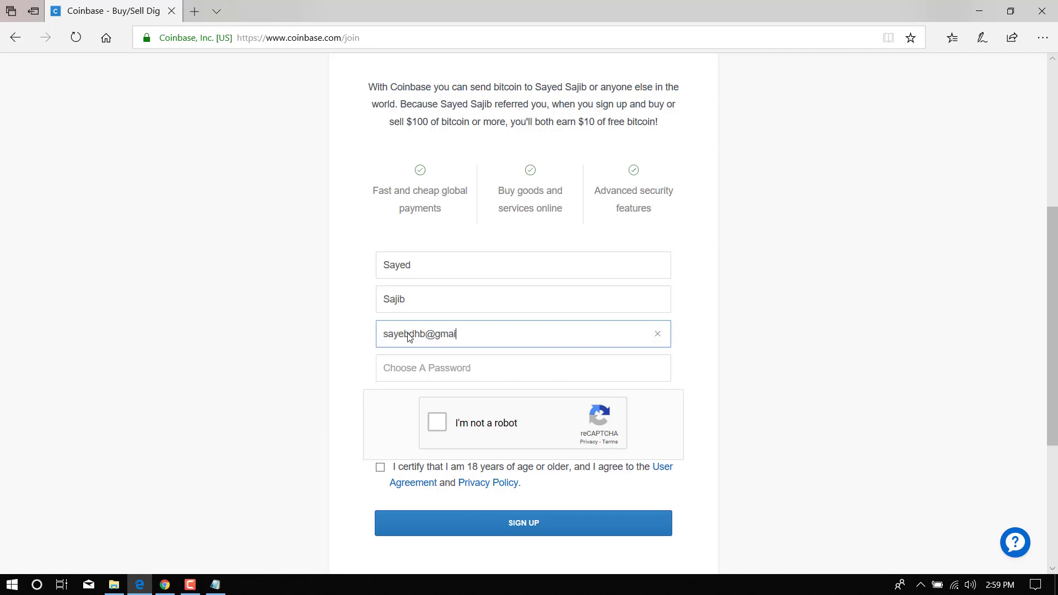
click(432, 373)
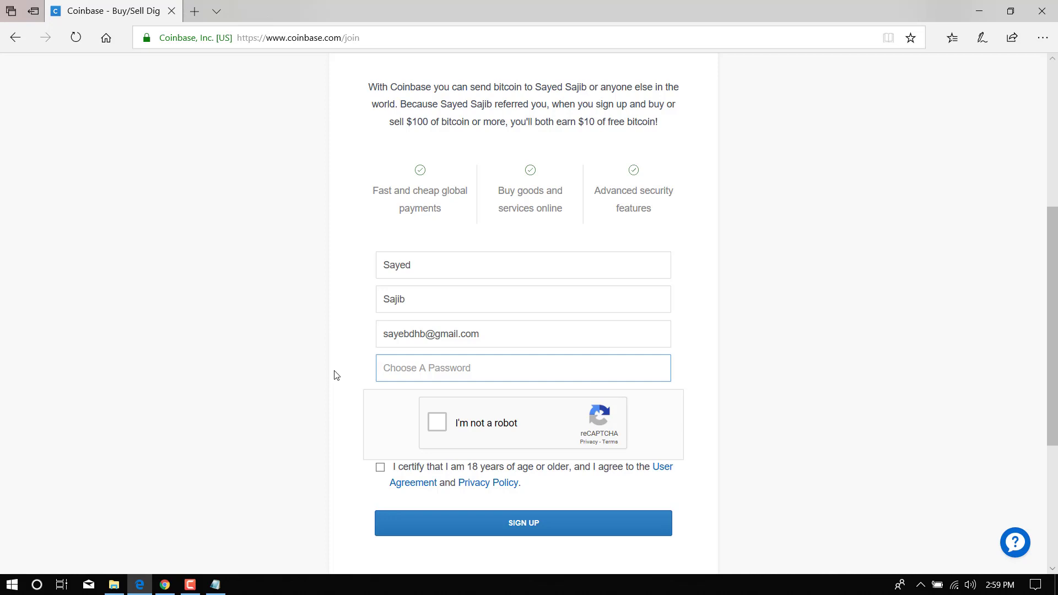
text(••••••••••••••)
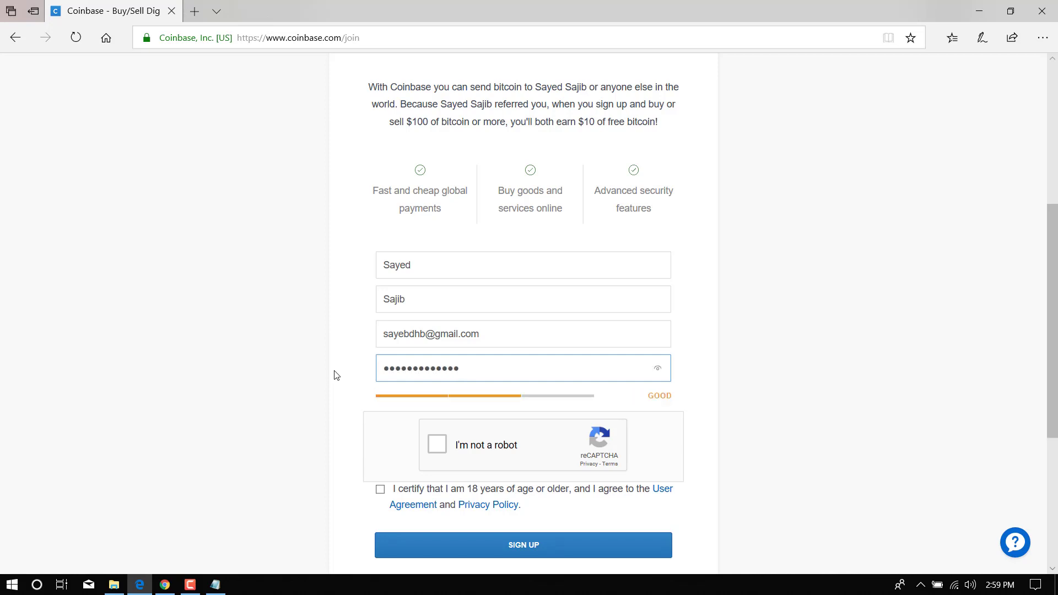
text(••••••)
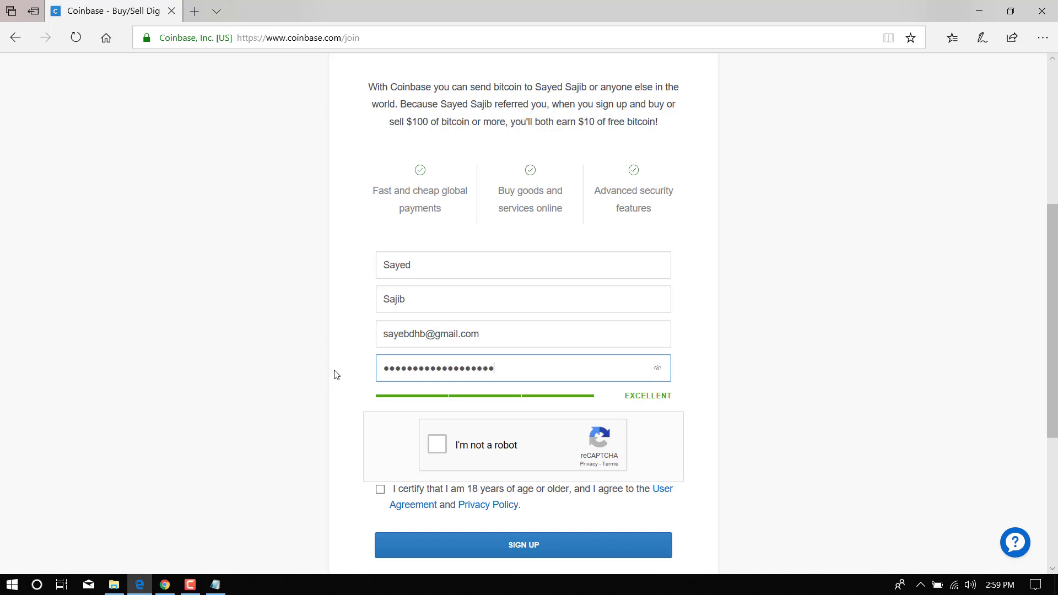
click(442, 452)
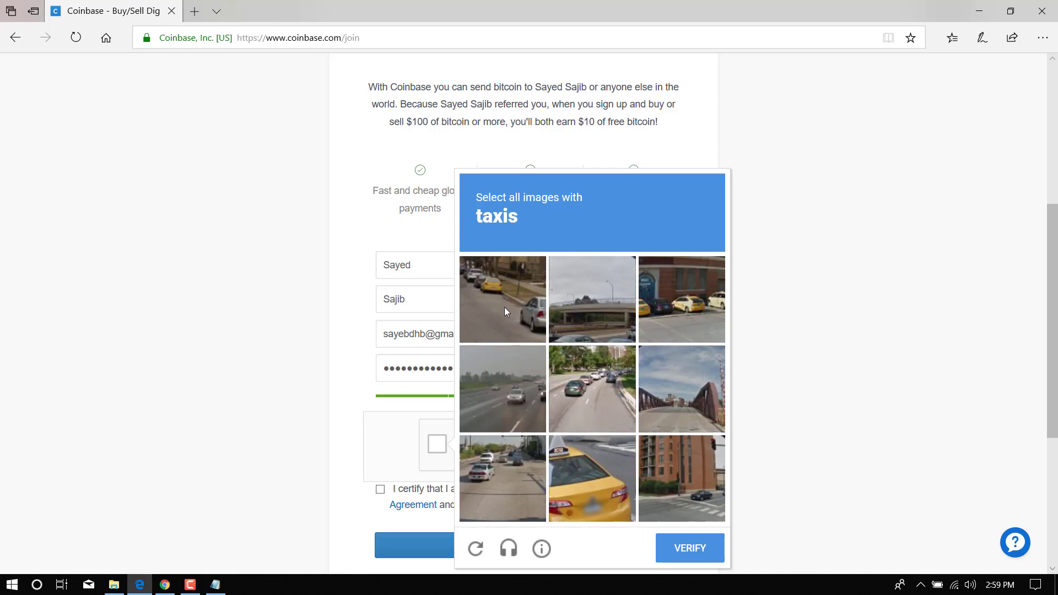
Select the three taxi images in the reCAPTCHA challenge and verify.
click(504, 307)
click(590, 475)
click(690, 305)
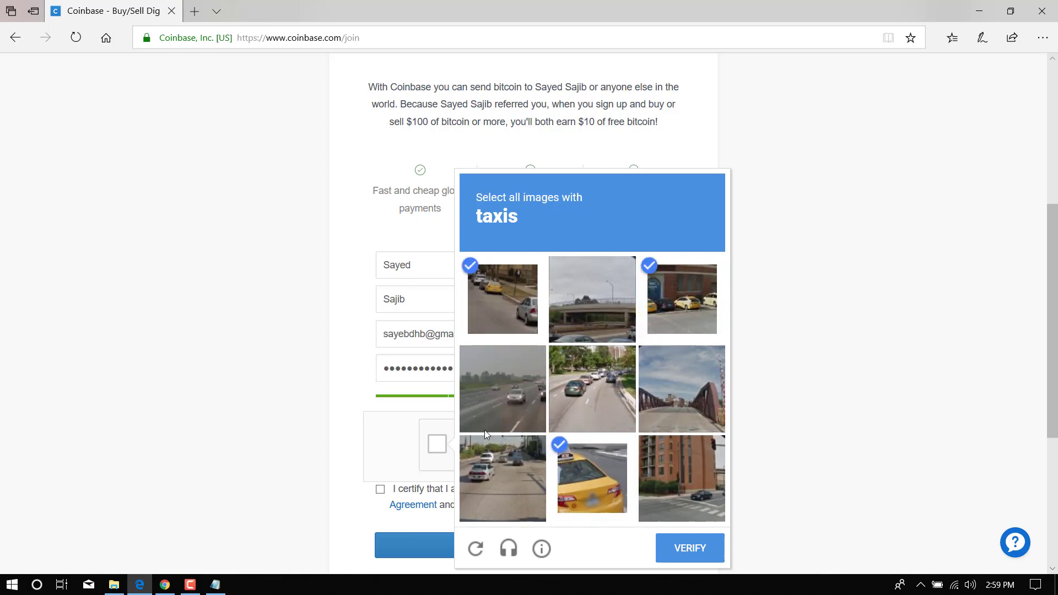
click(689, 550)
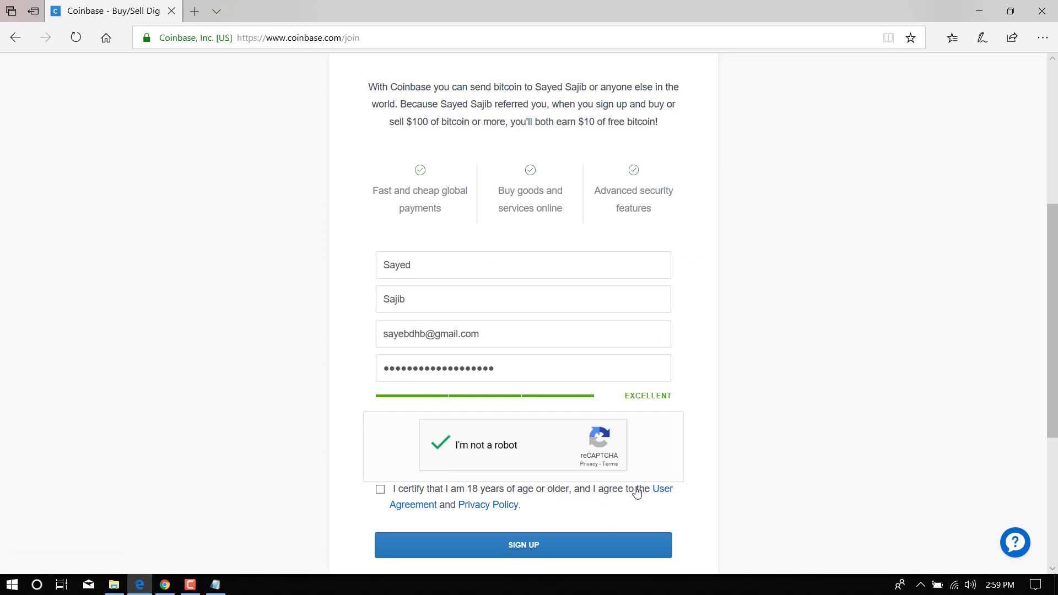
Certify being 18+ and accept the terms, then check the inbox for the verification email.
click(380, 491)
click(489, 335)
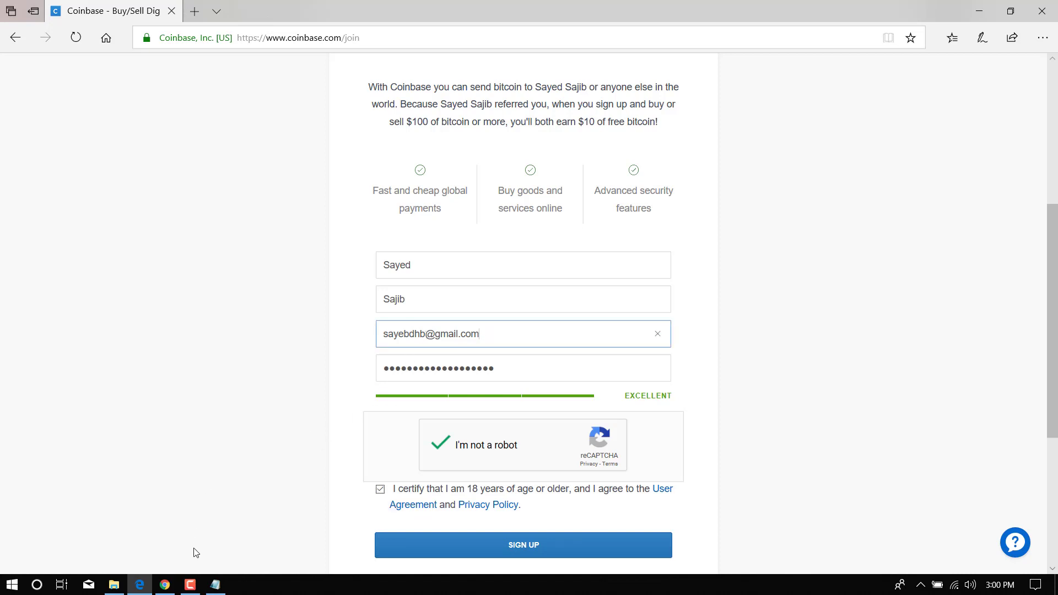
click(164, 584)
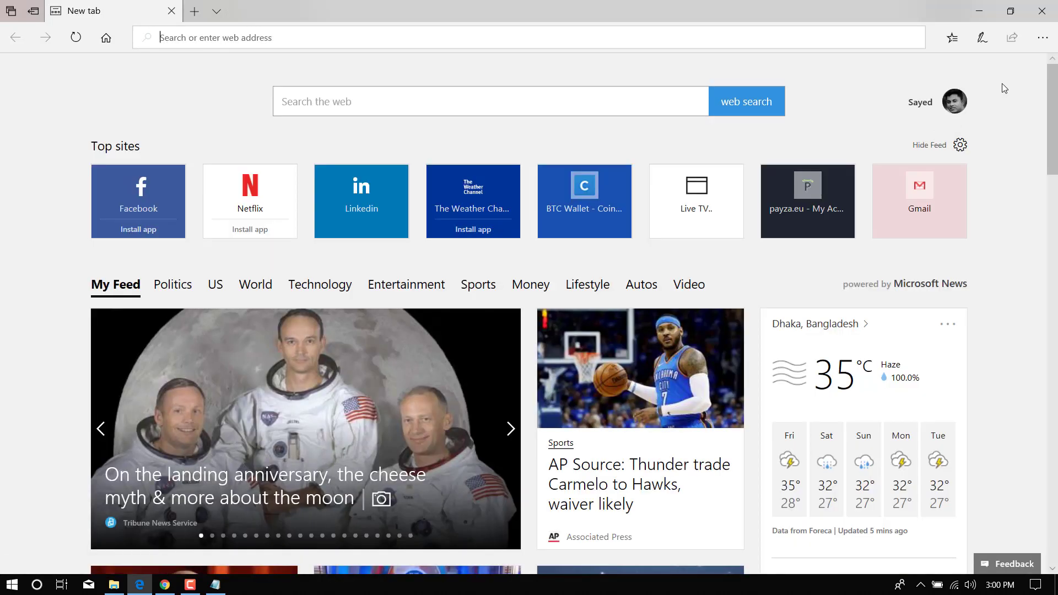
Go to coinbase.com and sign in using the saved login details.
click(483, 44)
text(coinbase)
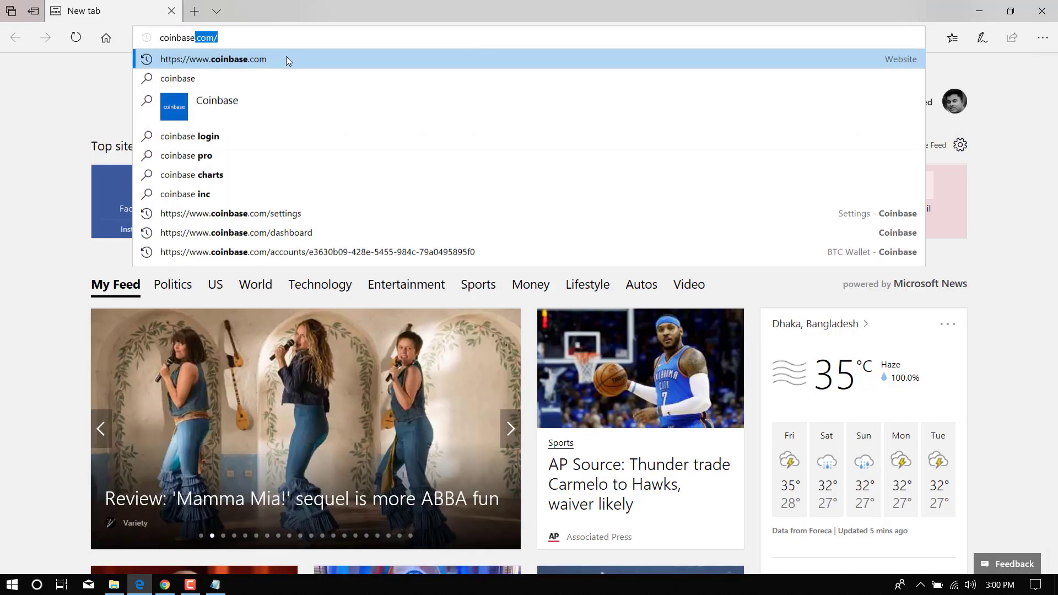
click(283, 57)
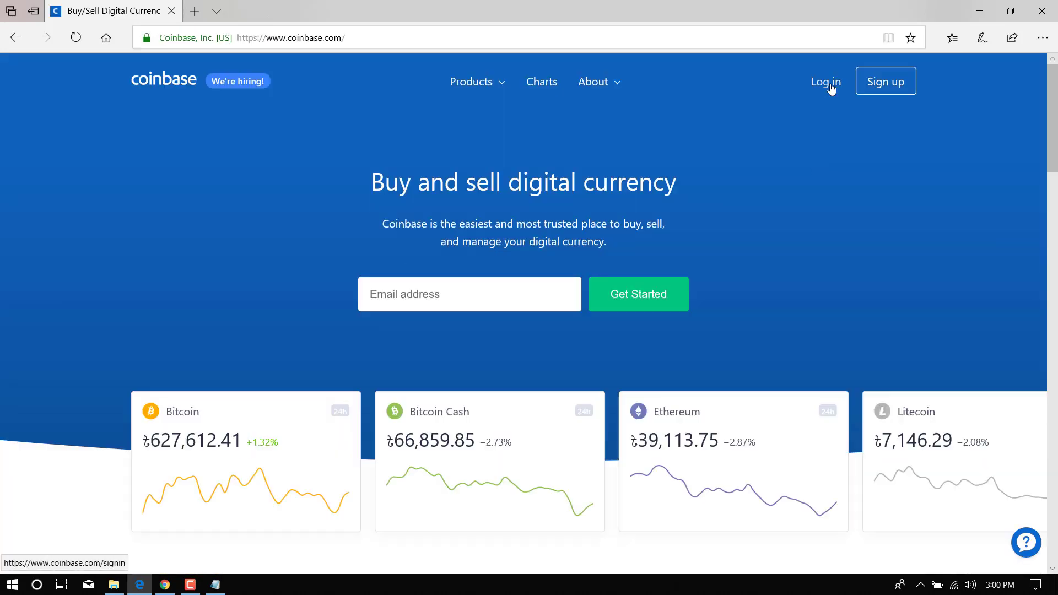
click(827, 83)
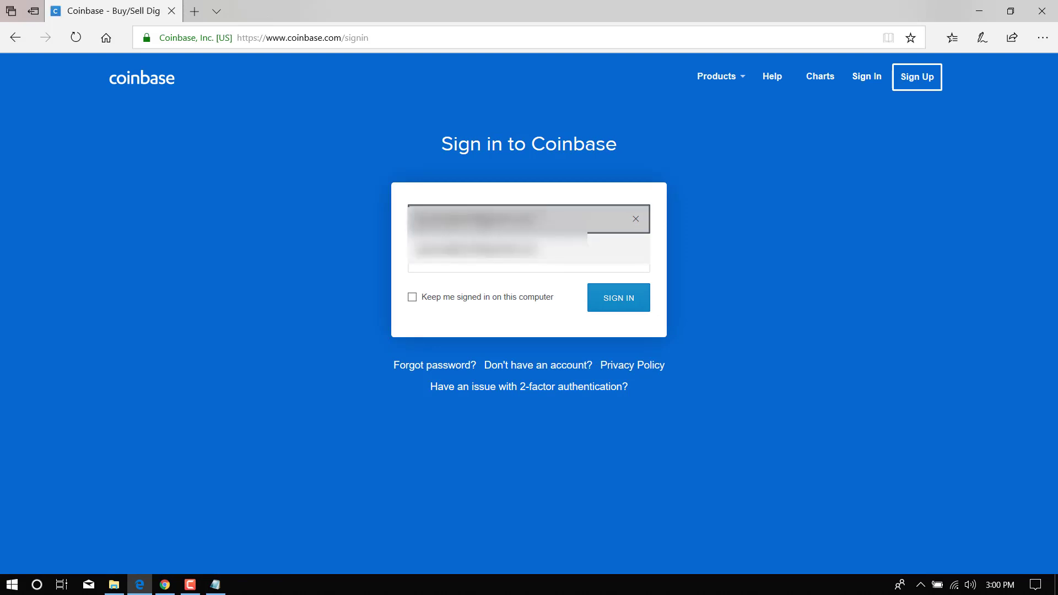
click(496, 219)
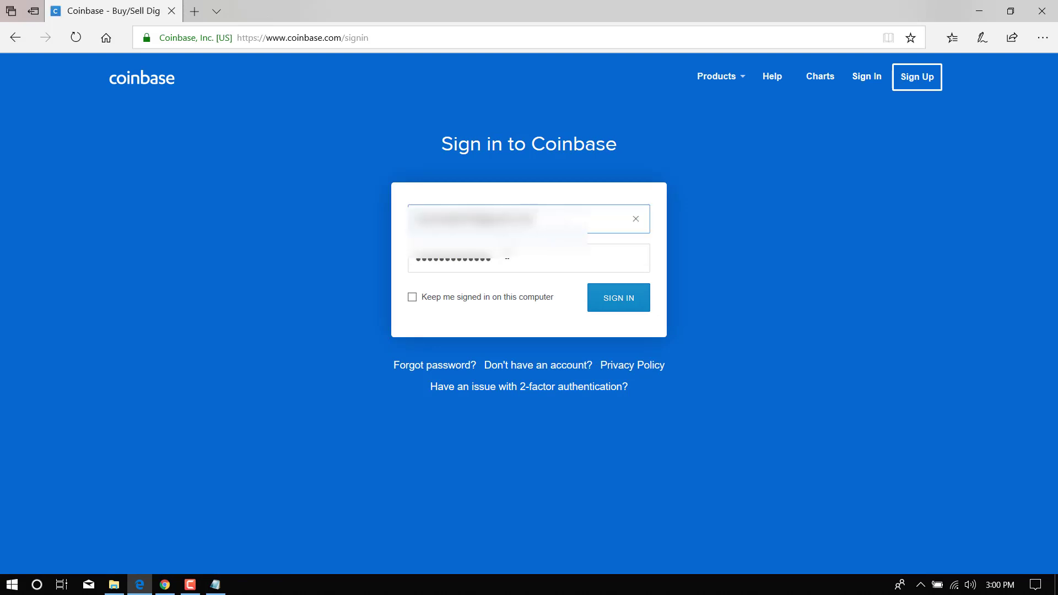
click(507, 258)
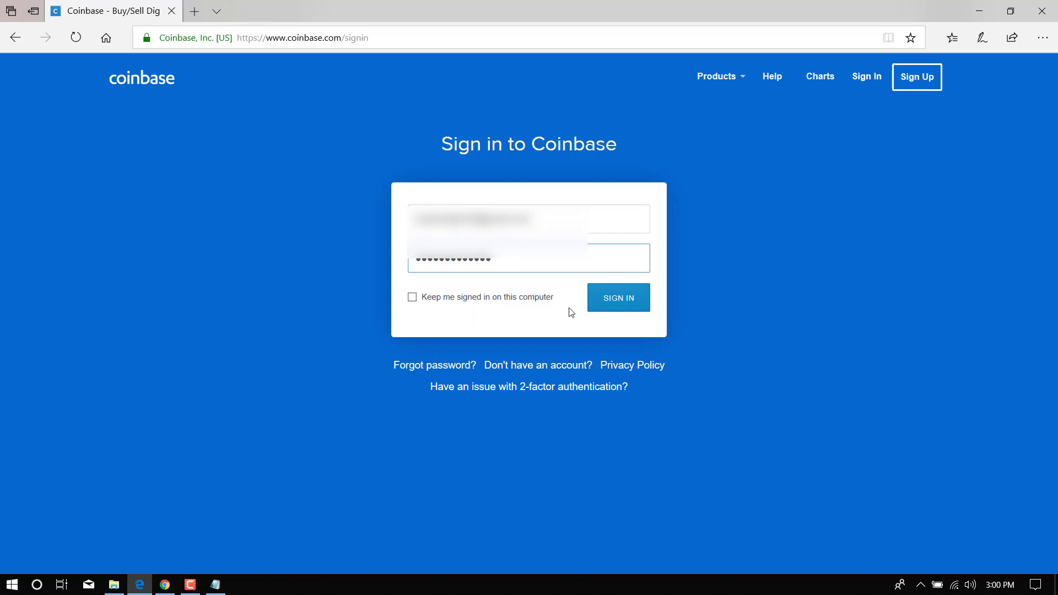
click(618, 301)
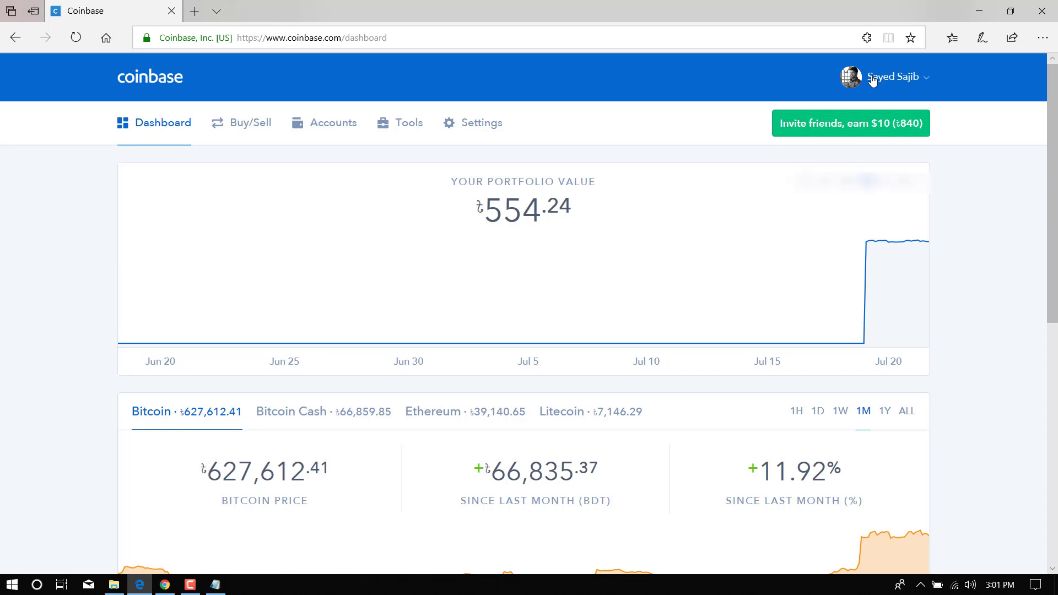
Choose Settings from the account name menu to show My Profile.
click(873, 81)
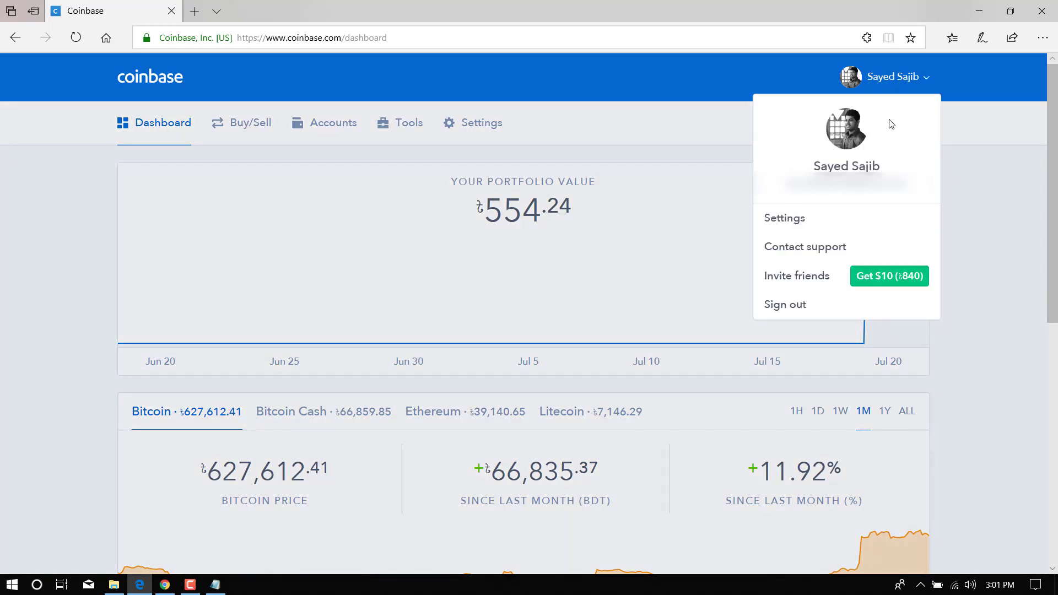
click(795, 223)
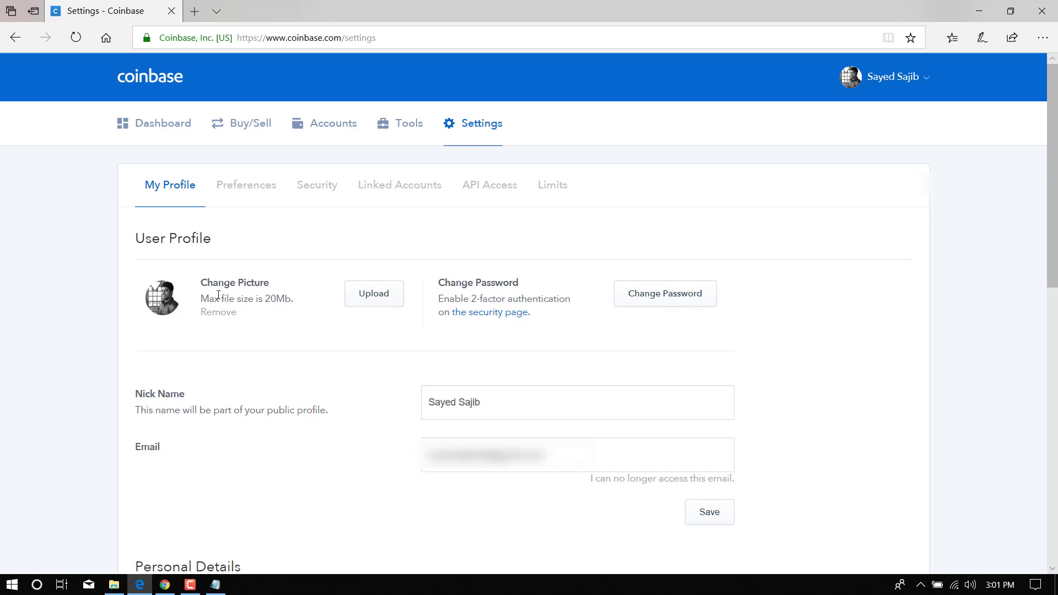
Cancel the profile-picture upload and scroll down to Personal Details.
click(374, 302)
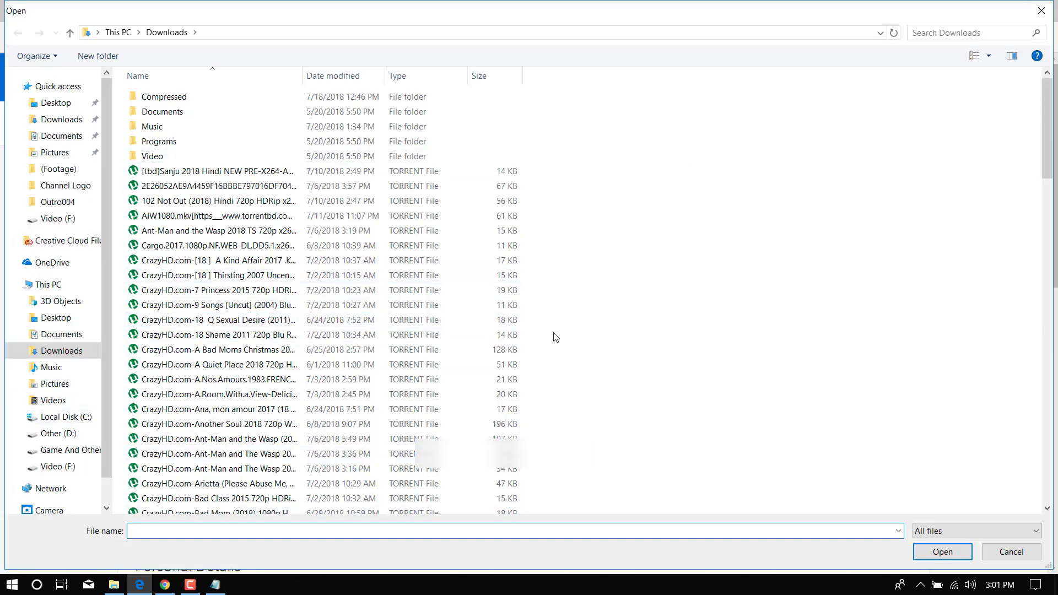
click(1041, 11)
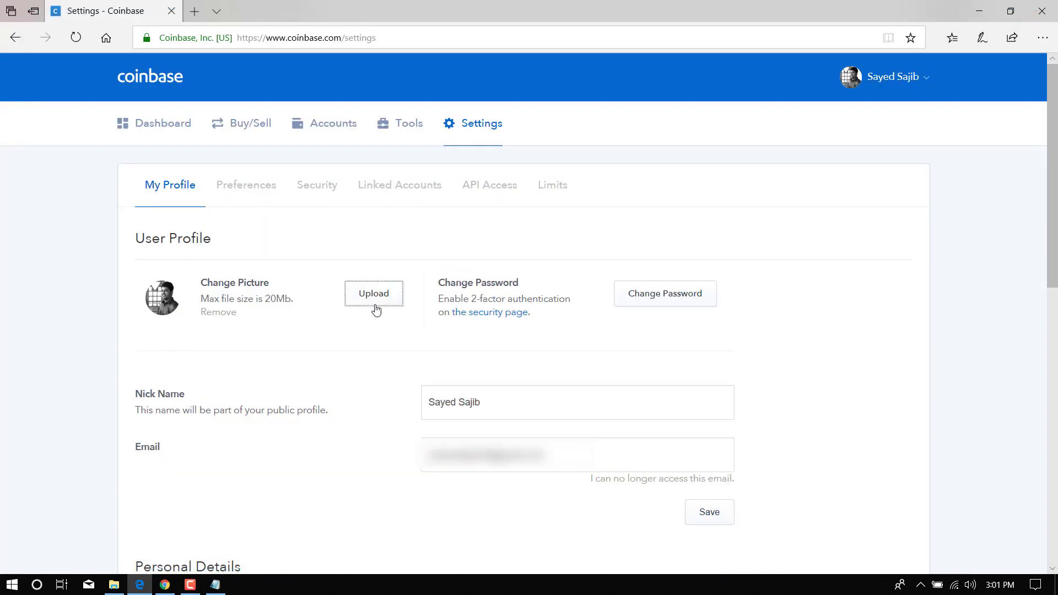
scroll(246, 373, down, 8)
scroll(248, 373, down, 1)
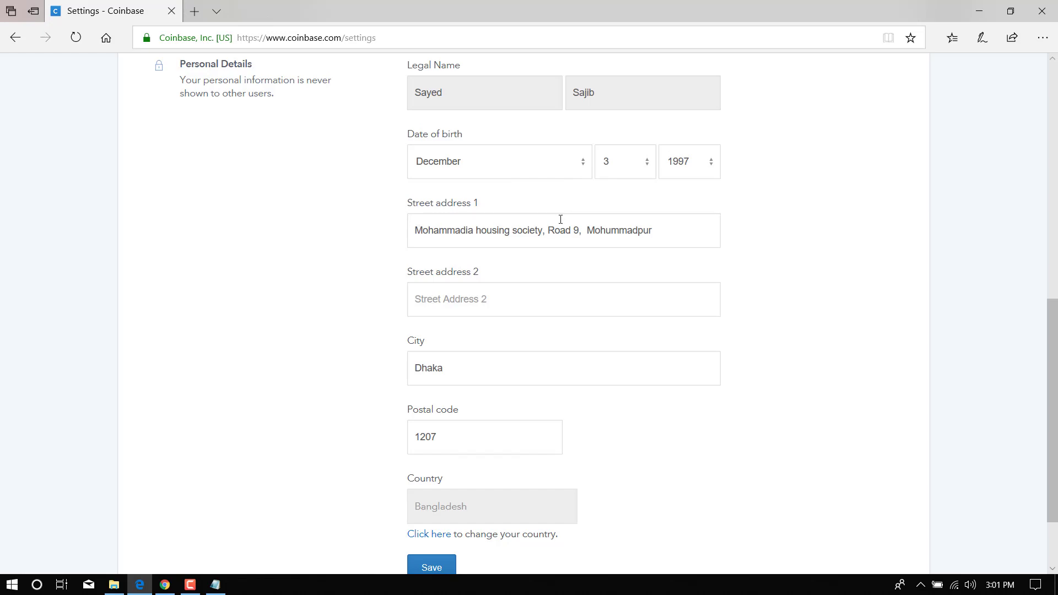
Review the street address, city and postal code fields, then return to the page top.
click(460, 298)
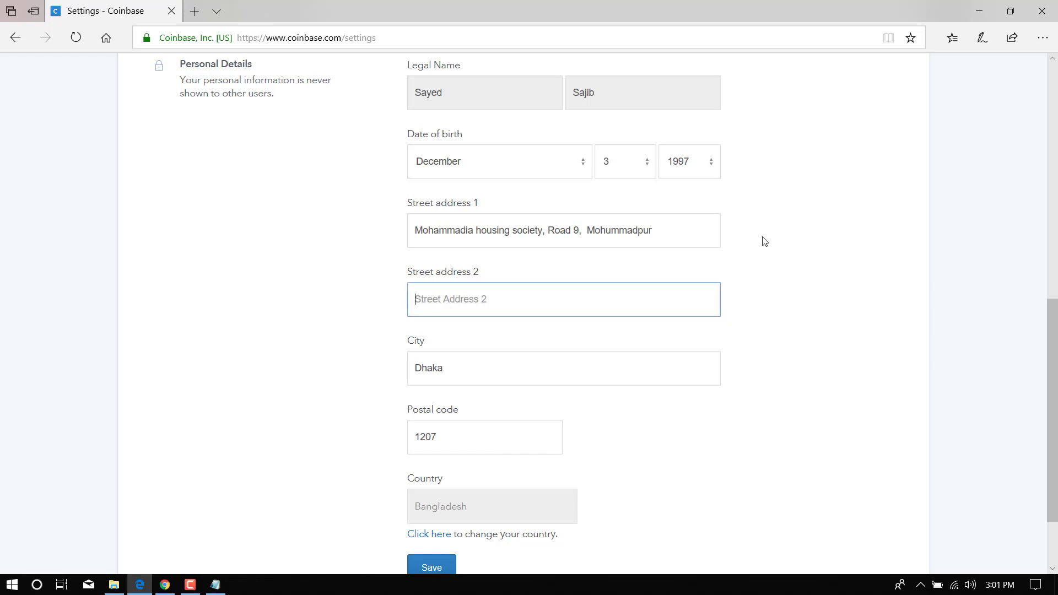
click(687, 230)
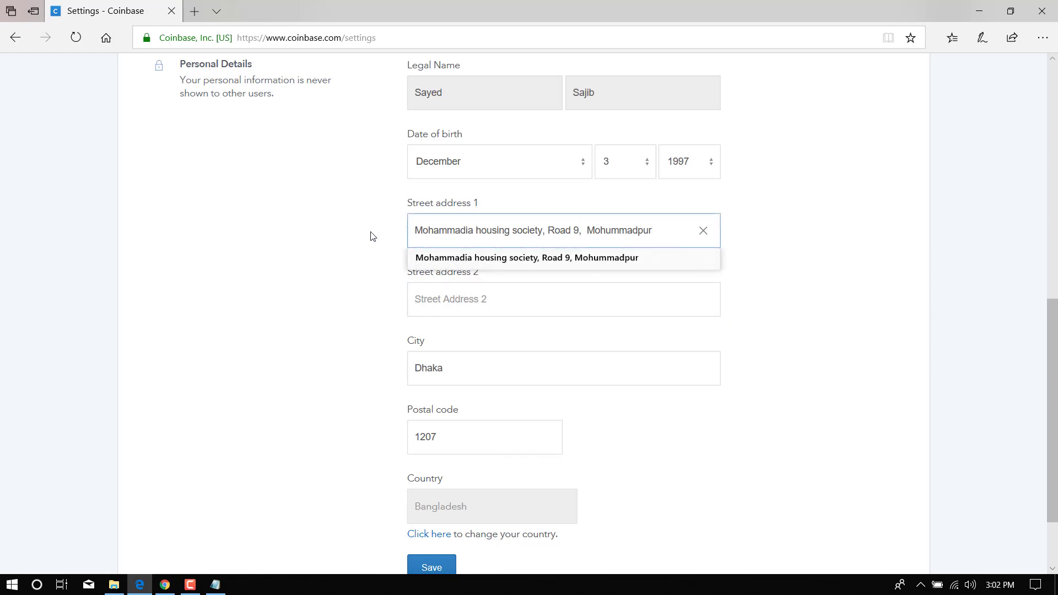
click(430, 299)
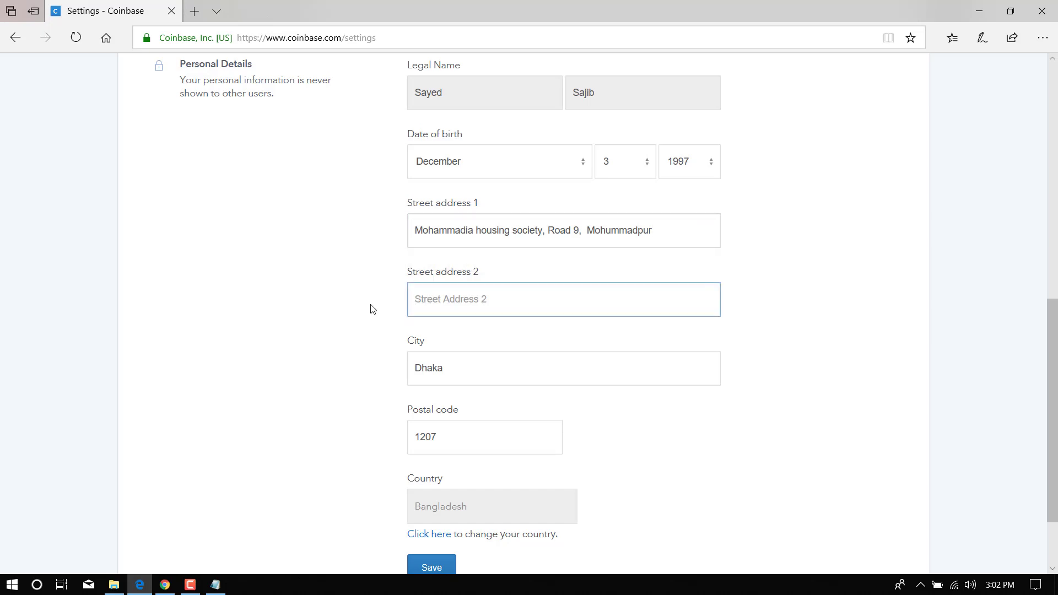
click(453, 367)
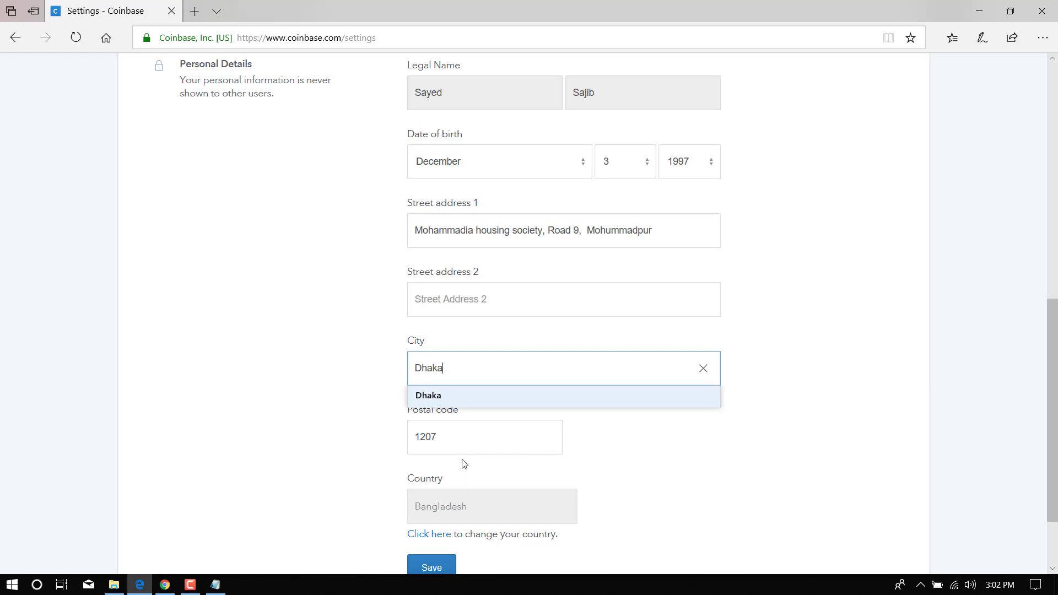
click(463, 444)
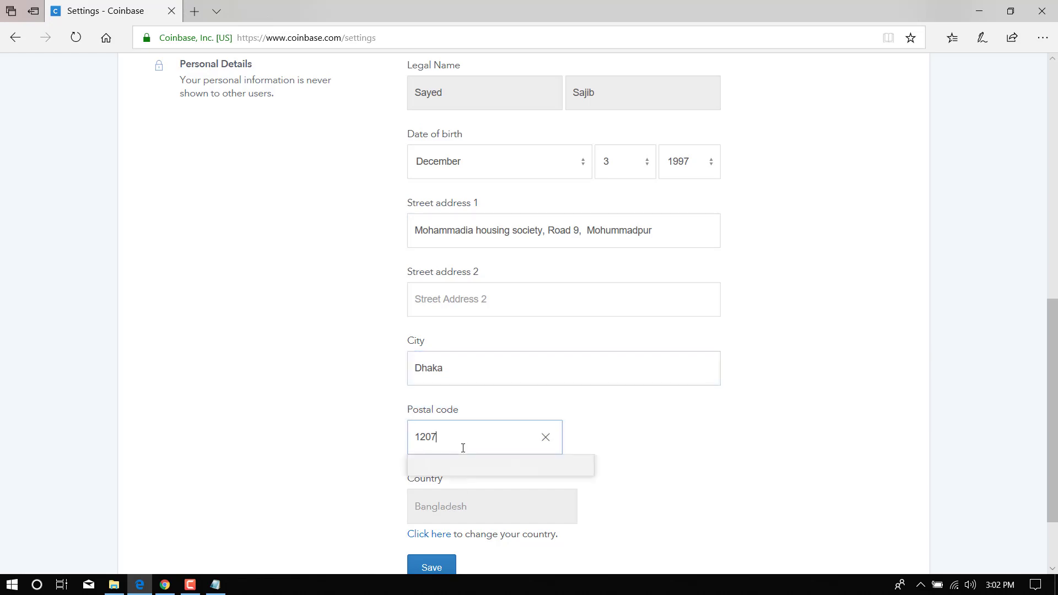
click(323, 511)
scroll(431, 496, down, 2)
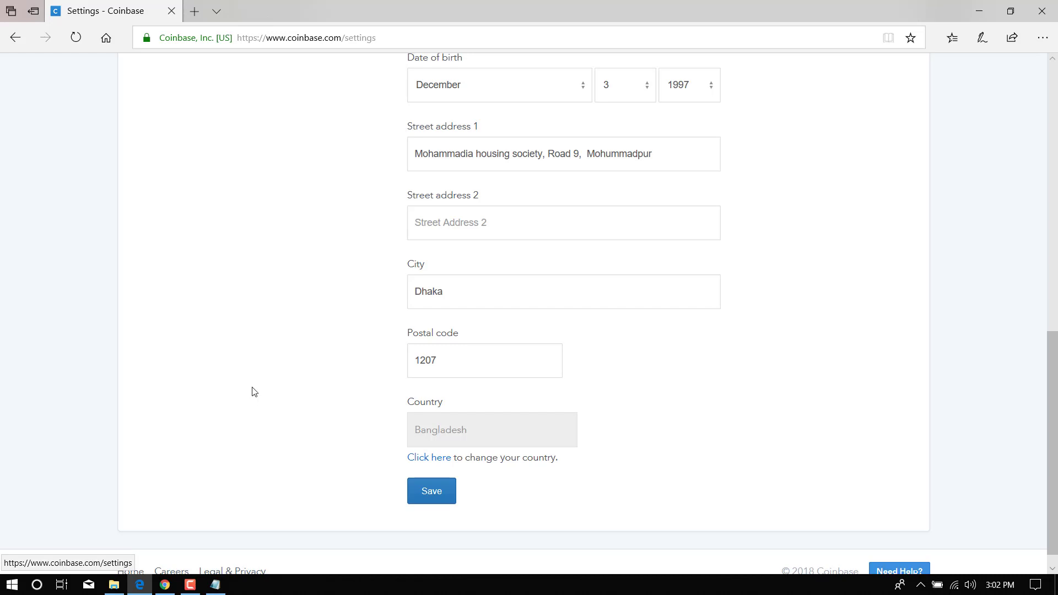
key(Home)
View the Security tab with the verified phone and SMS two-factor authentication.
click(327, 189)
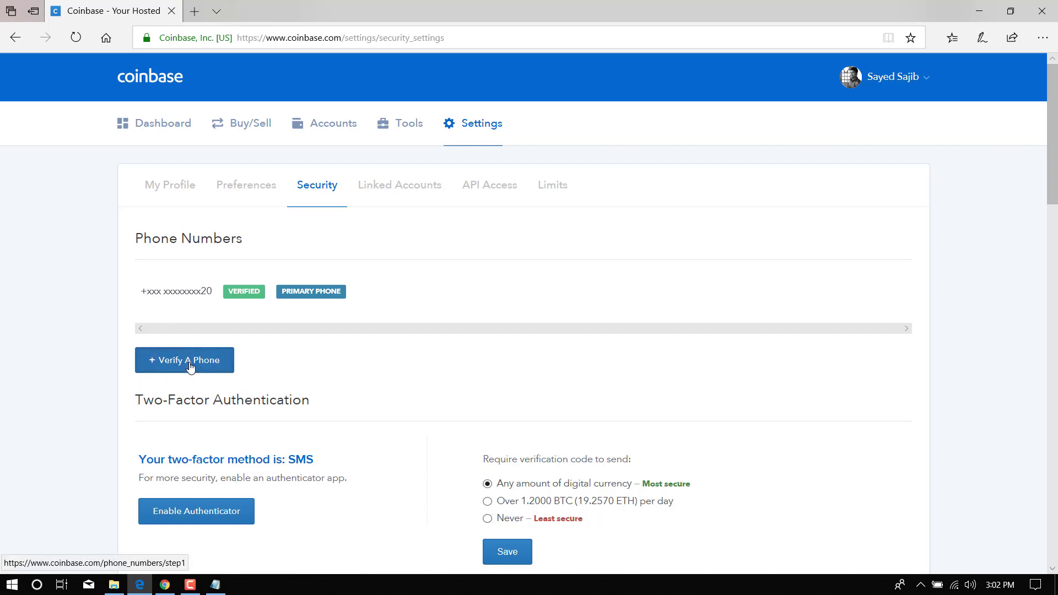
click(219, 364)
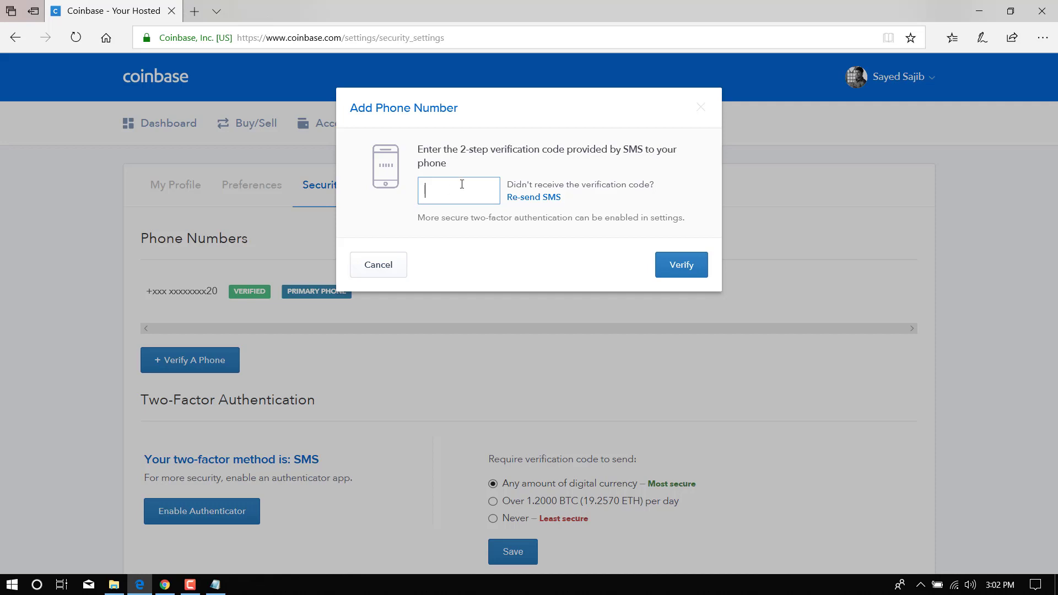
click(352, 362)
scroll(352, 362, down, 3)
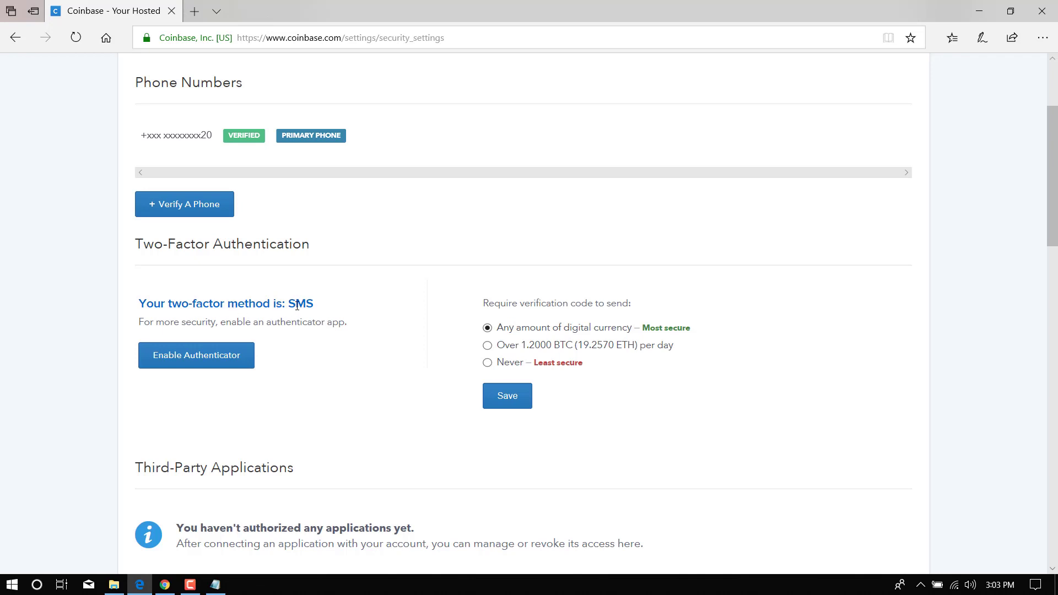
scroll(322, 312, up, 3)
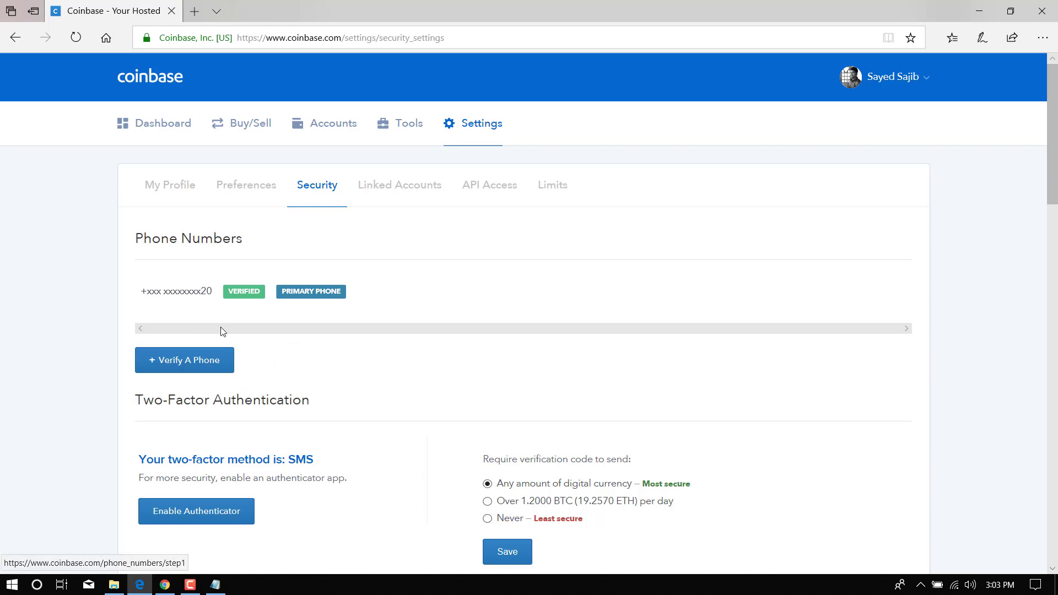
scroll(254, 358, down, 2)
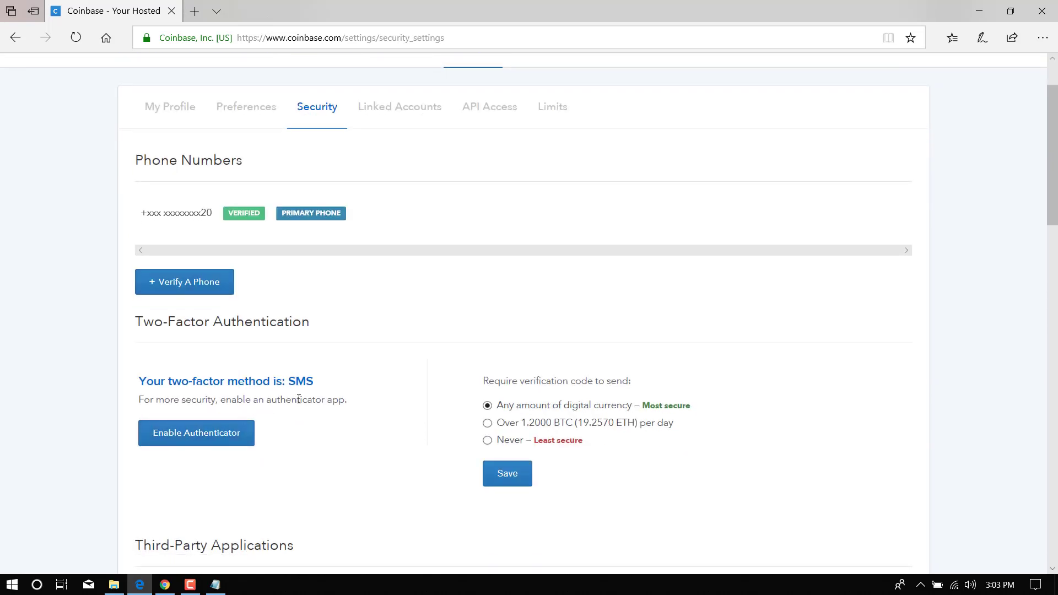
scroll(319, 402, up, 2)
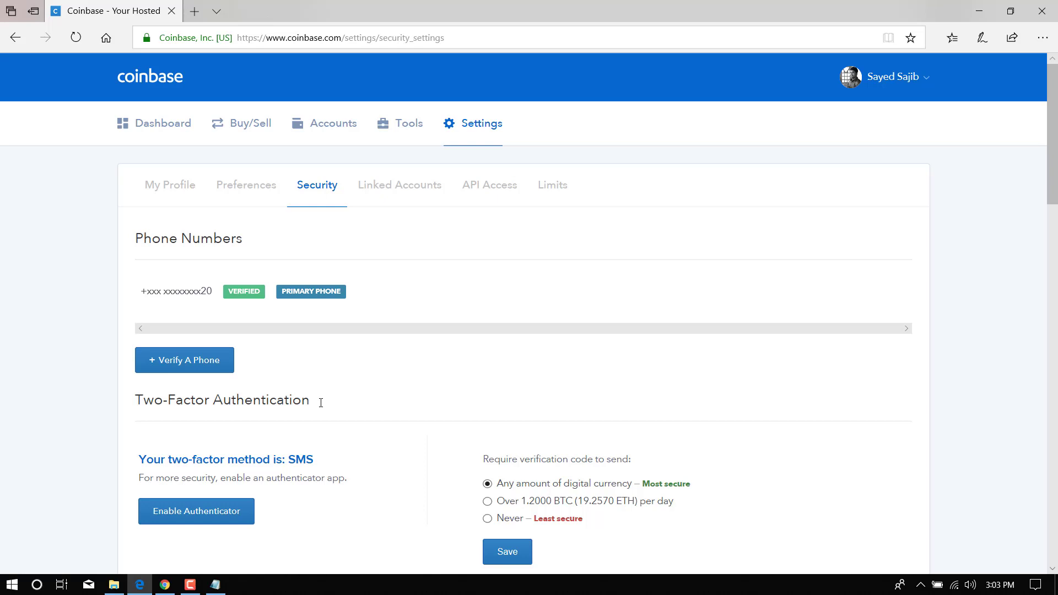
click(164, 584)
Read the New Device Confirmation email in Gmail, then switch back to Coinbase.
click(164, 102)
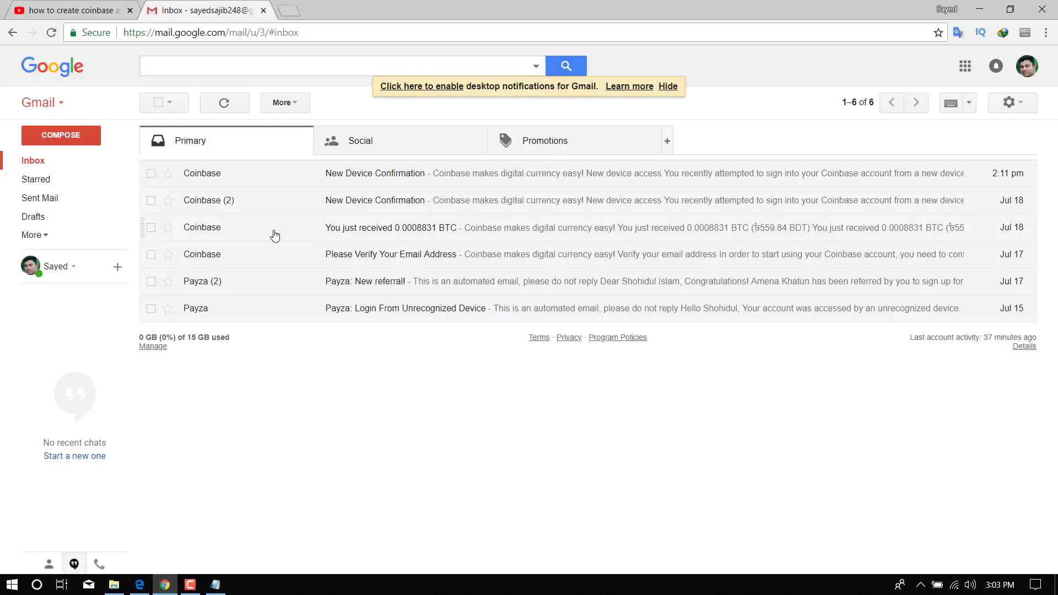
click(338, 177)
scroll(536, 330, down, 3)
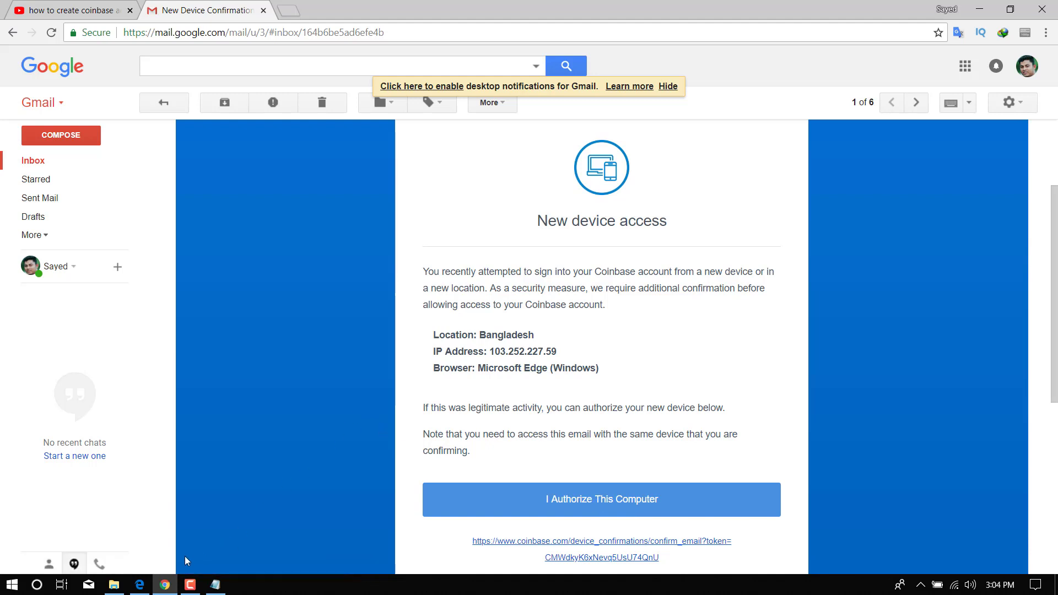
click(139, 584)
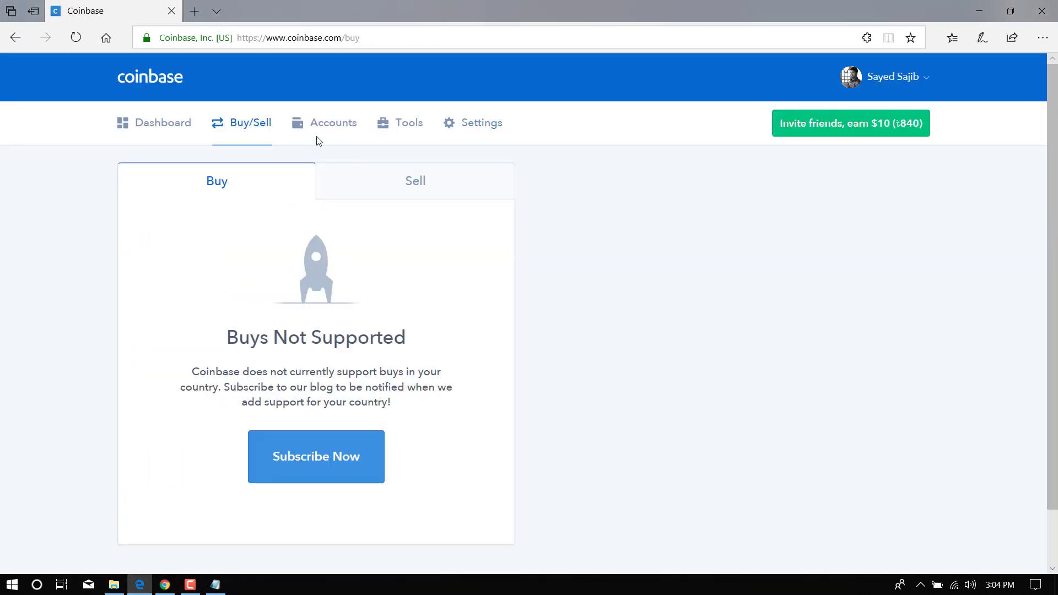
Look over the Dashboard, then open the Accounts page listing the BTC, BCH, ETH and LTC wallets.
click(142, 129)
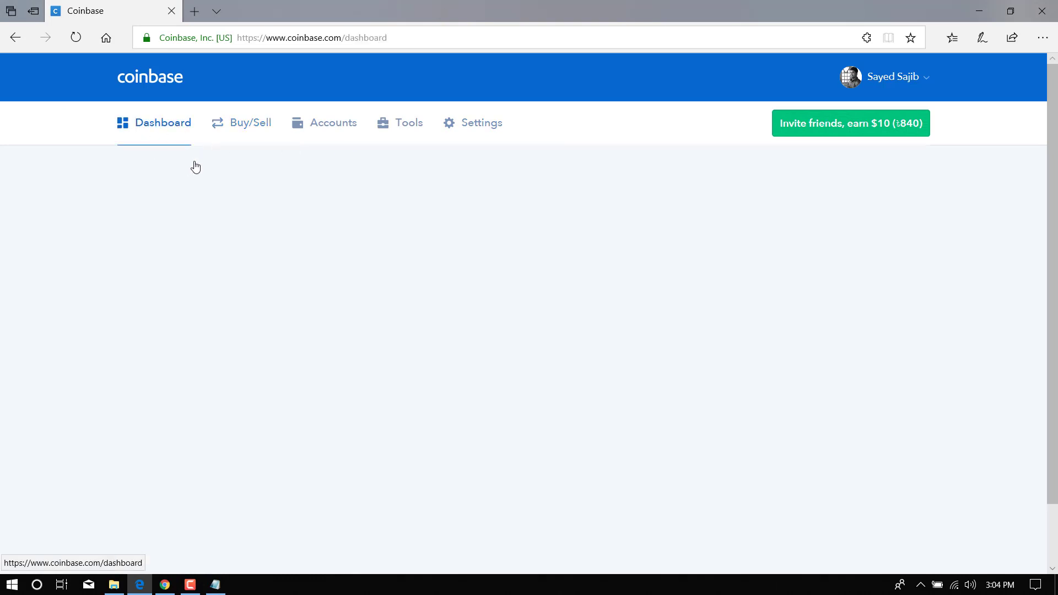
scroll(441, 305, down, 6)
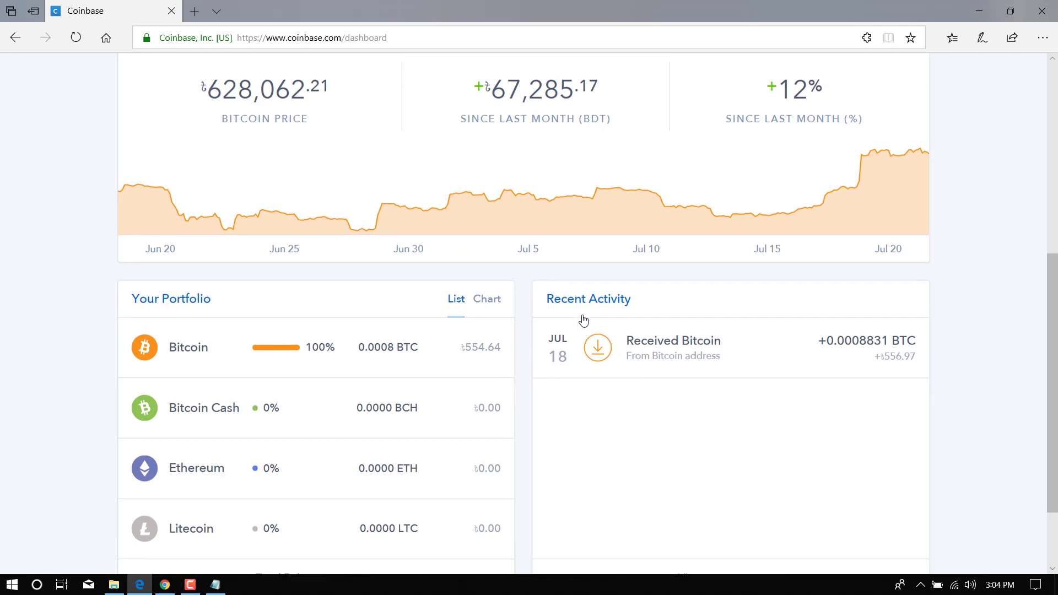
scroll(584, 320, up, 6)
click(333, 129)
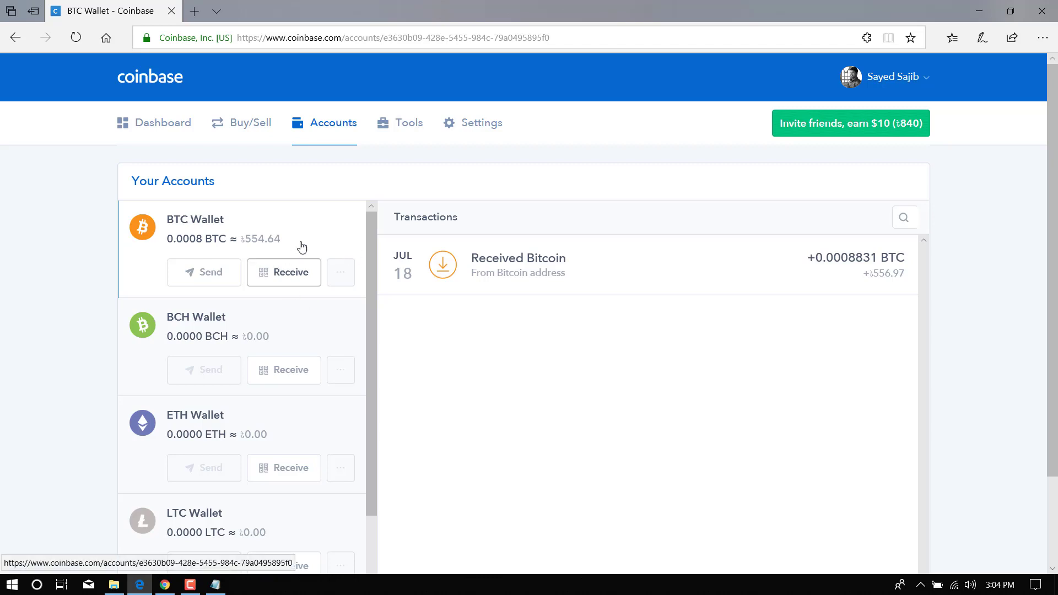
Reveal the BTC Wallet receive address and QR code, select the address, then close the dialog.
click(289, 274)
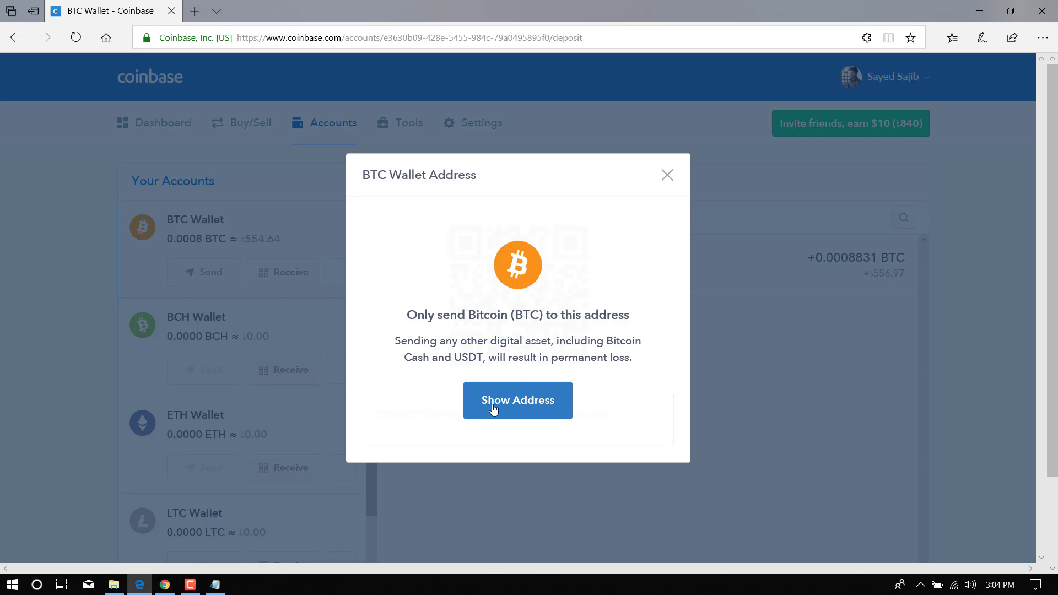
click(544, 408)
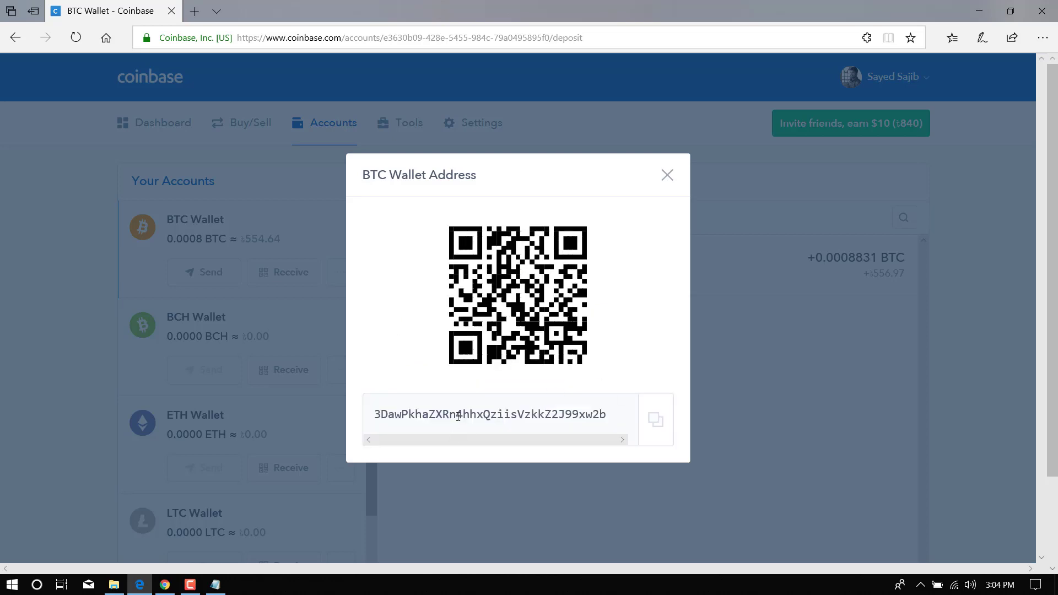
drag(613, 414, 327, 412)
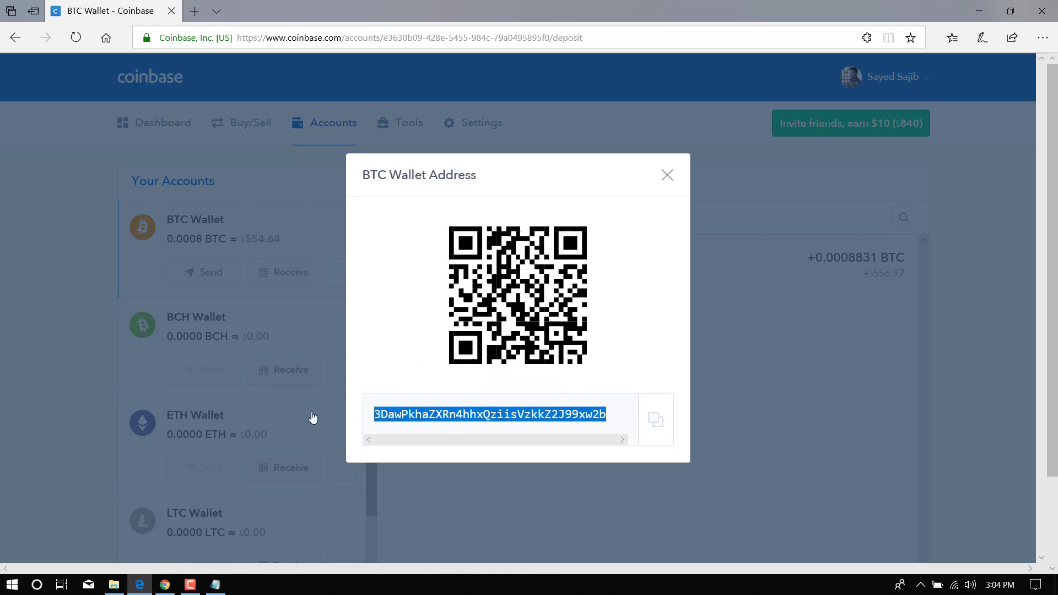
click(313, 417)
click(302, 275)
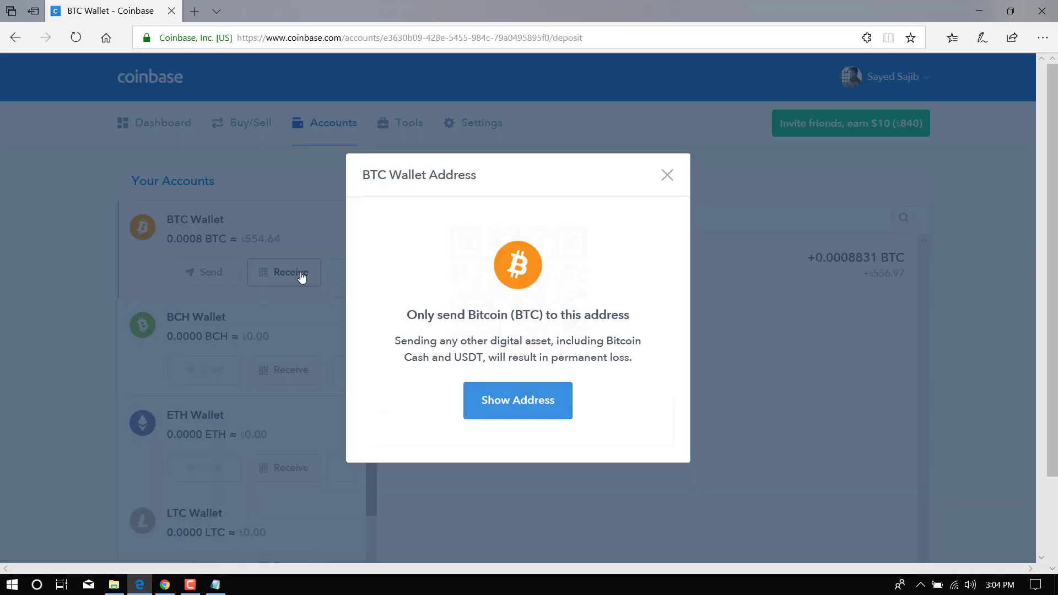
click(512, 396)
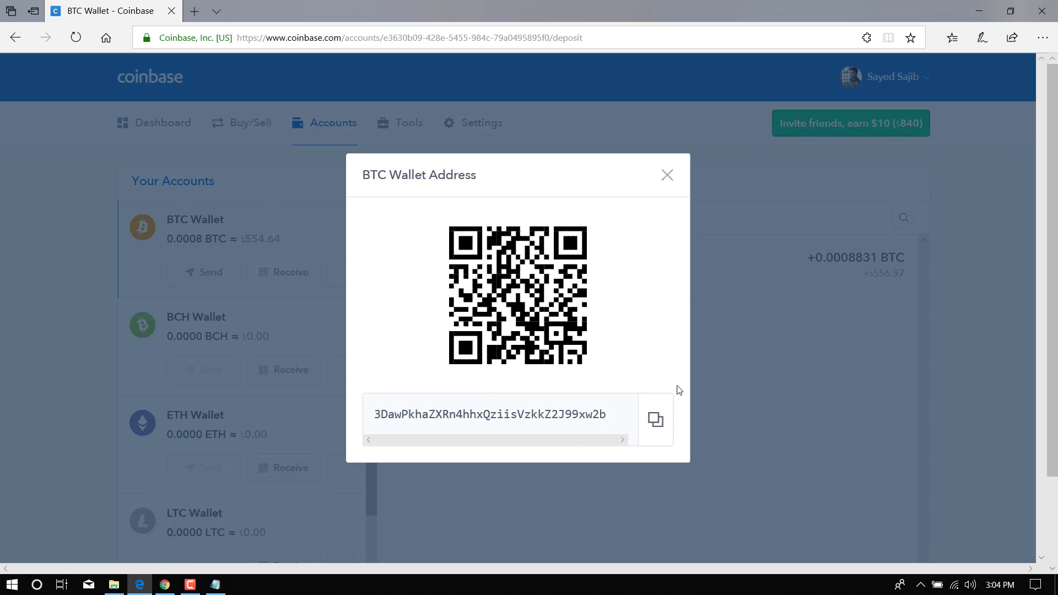
click(667, 175)
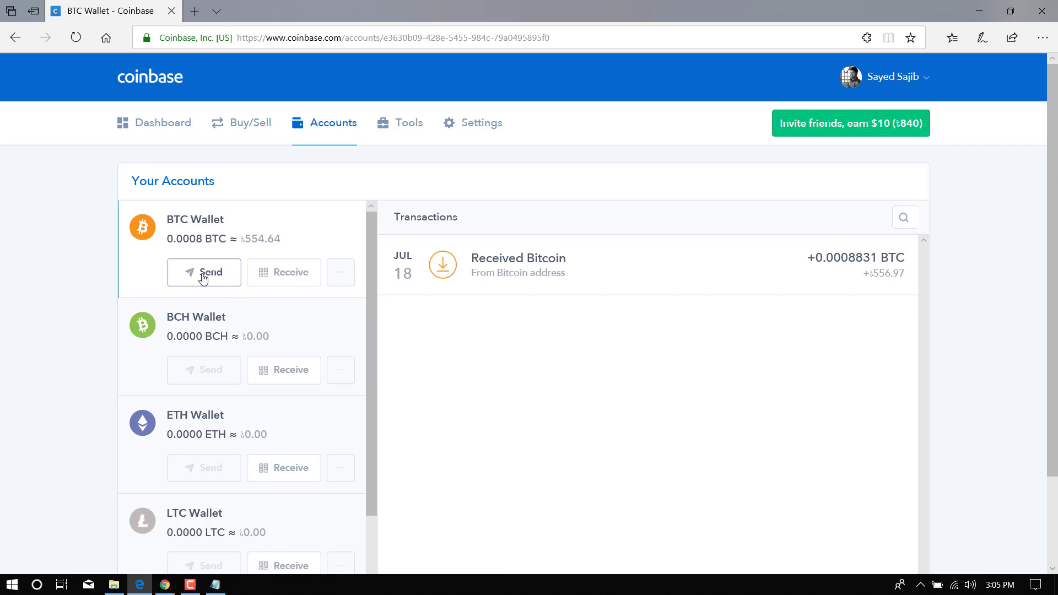
Try the BDT/BTC amount and note fields in Send BTC, view the Email Address tab, then cancel.
click(210, 274)
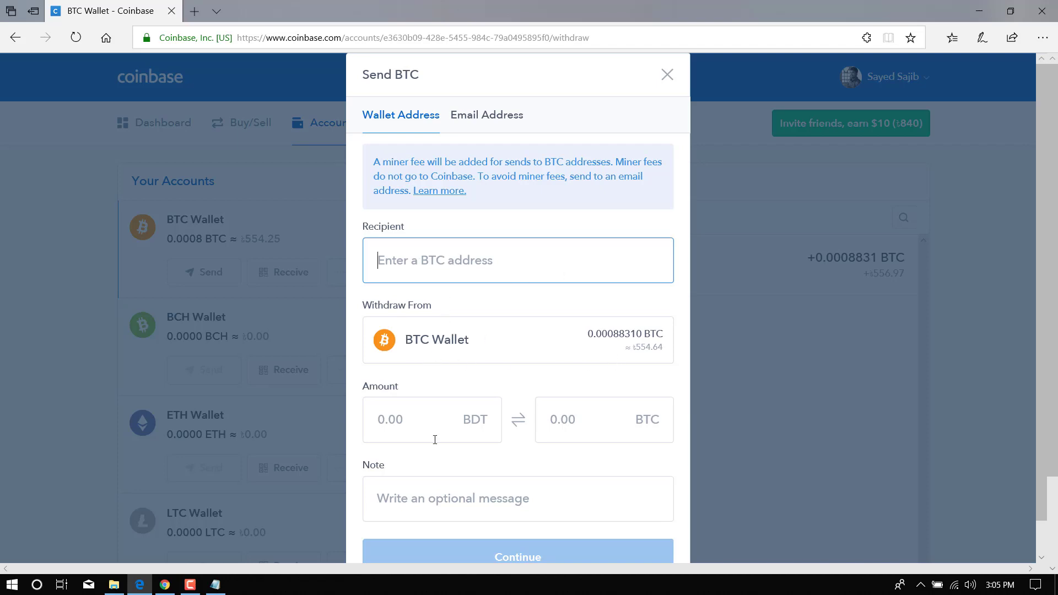
click(433, 414)
click(549, 421)
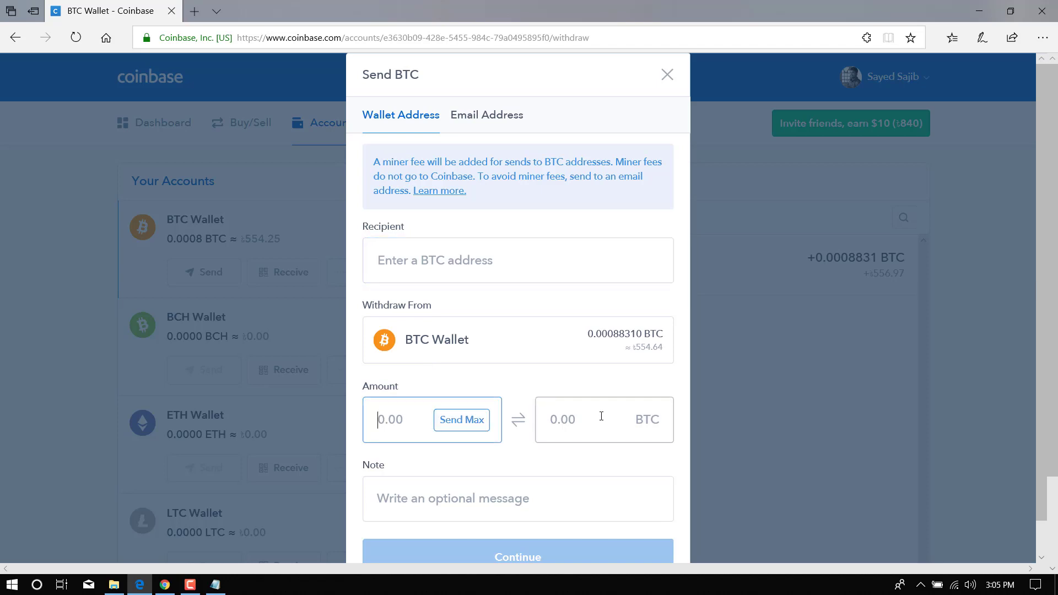
click(435, 418)
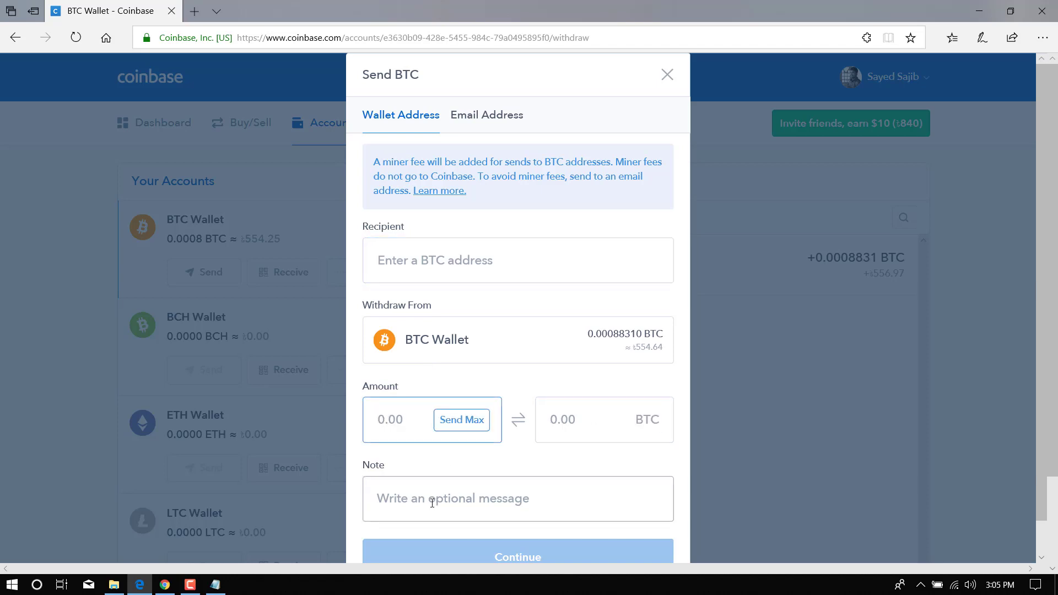
click(432, 503)
click(507, 125)
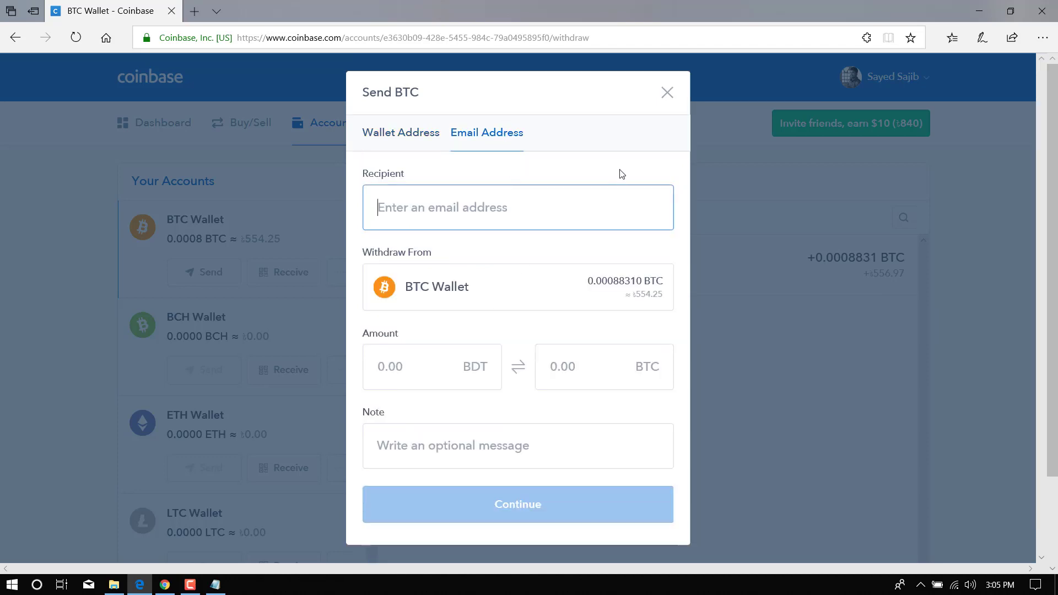
click(666, 94)
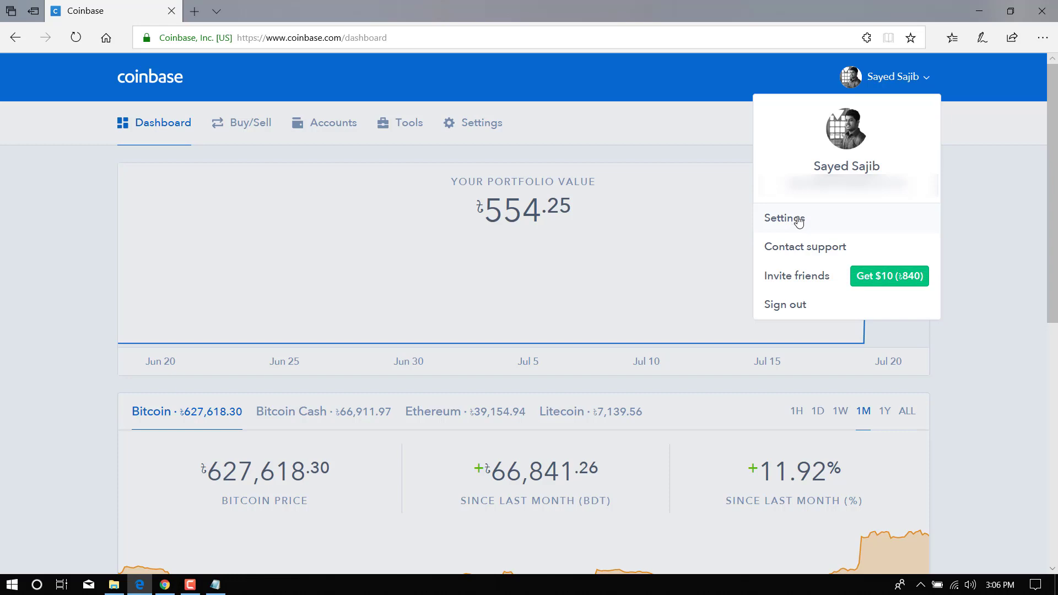
Open account Settings and start changing the country from the Country section.
click(799, 220)
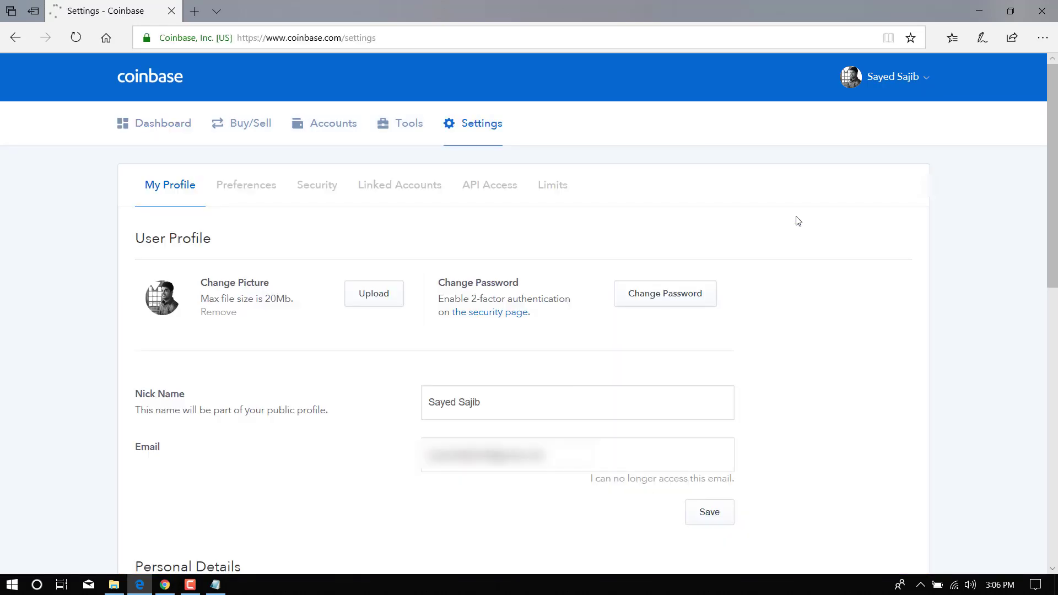
scroll(438, 441, down, 10)
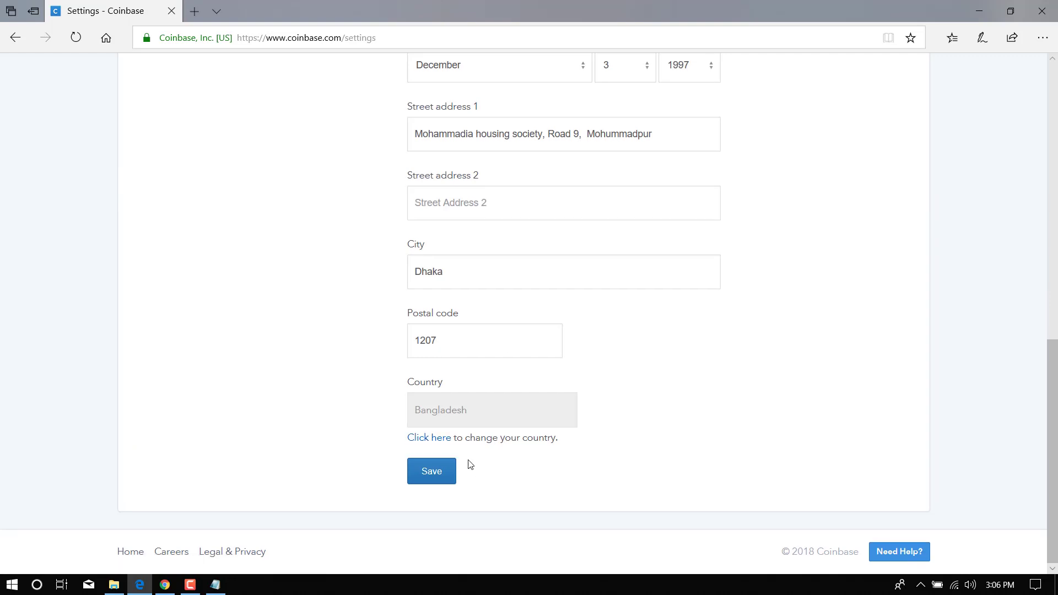
click(433, 441)
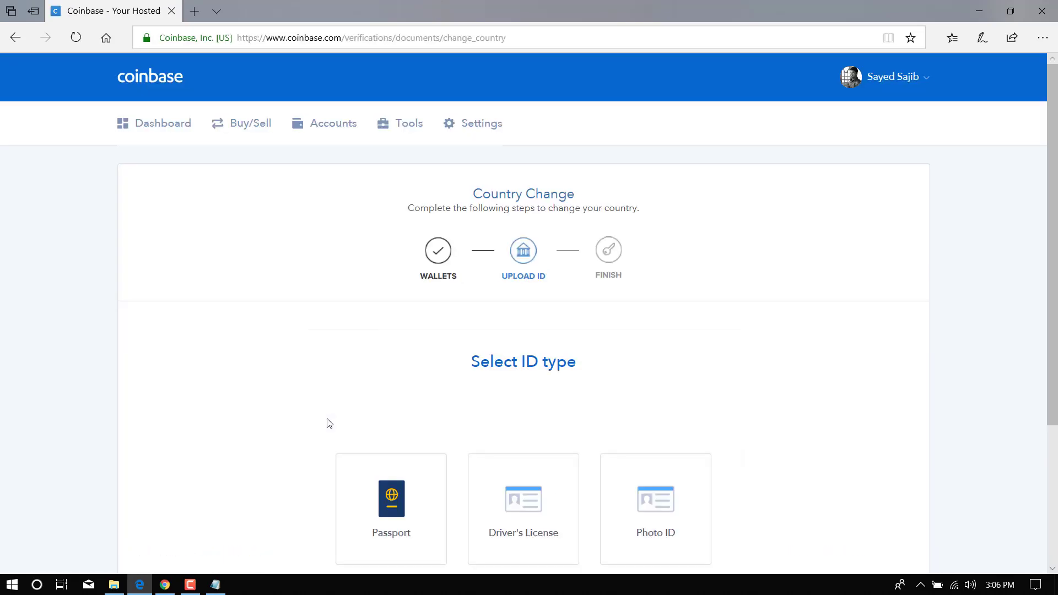
Select Photo ID as the ID type and choose File Upload as the method.
scroll(369, 385, down, 2)
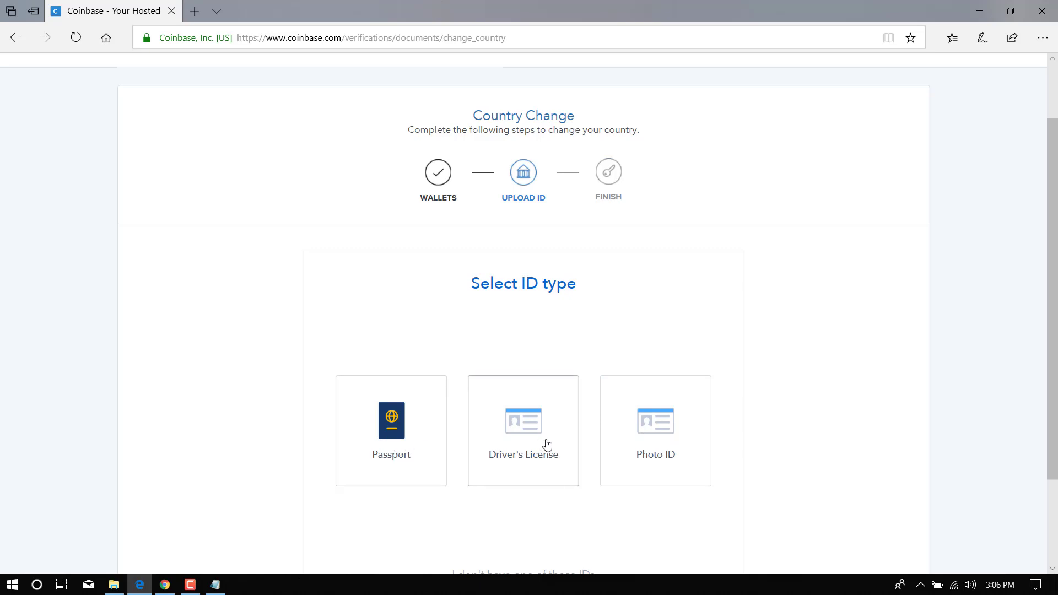
click(652, 432)
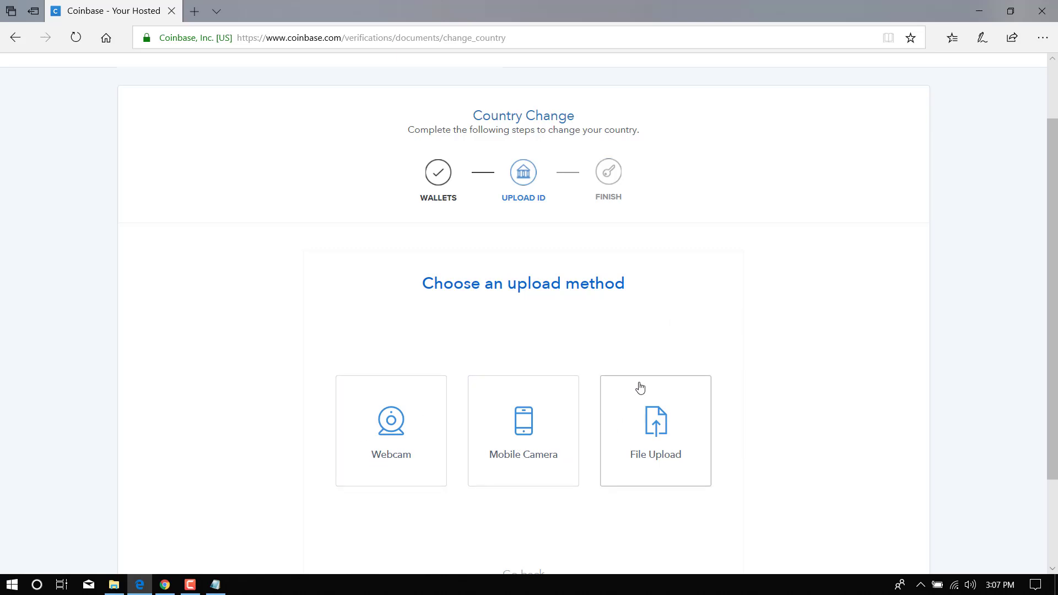
click(675, 398)
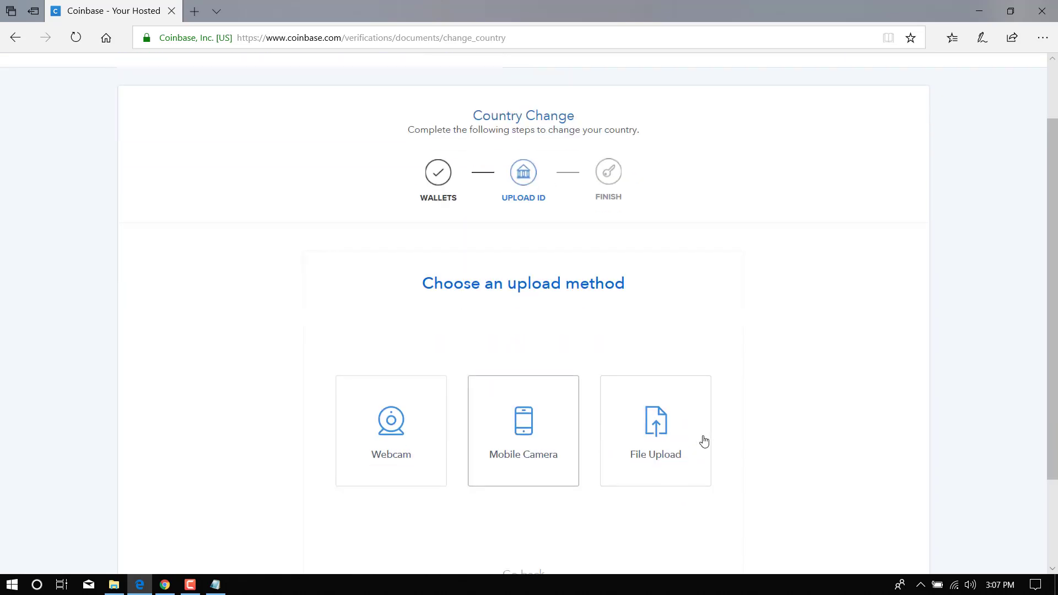
click(662, 441)
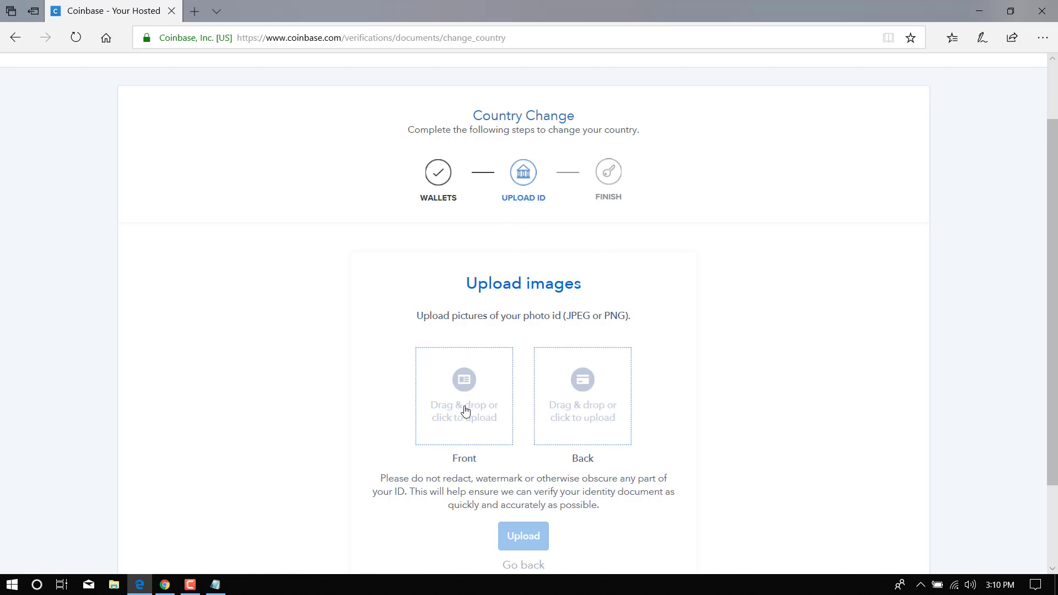
Attach Sample-of-National-ID-card-of-Bangladesh from the Desktop as the ID's front image.
click(432, 365)
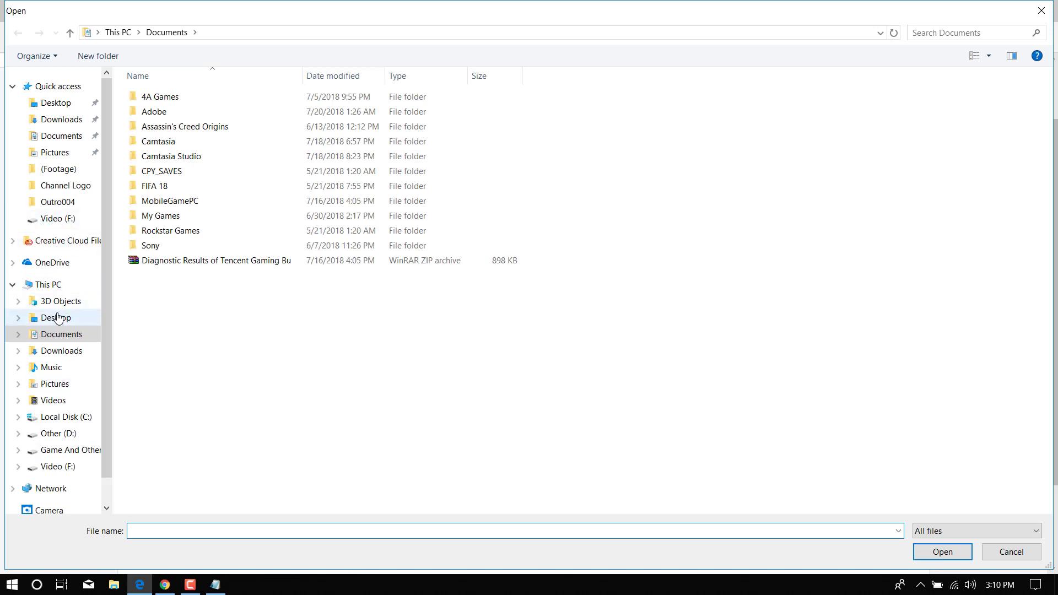
click(57, 318)
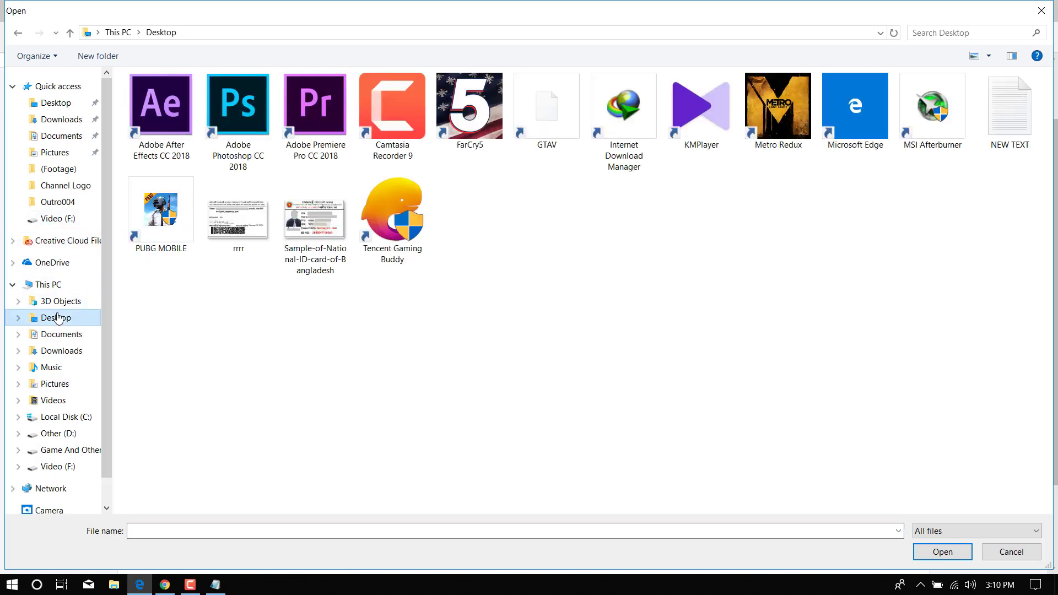
click(333, 236)
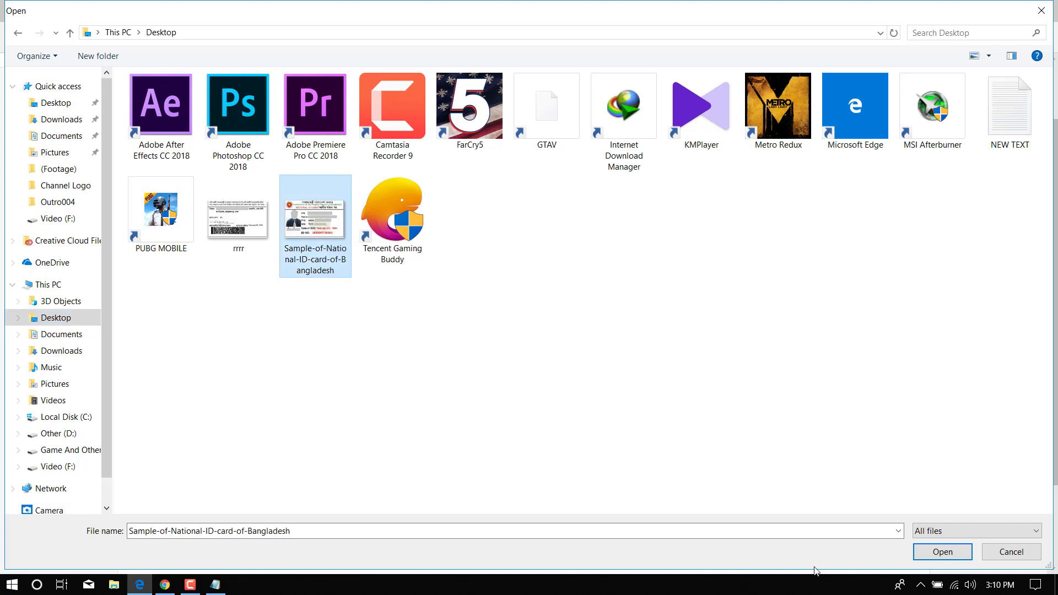
click(943, 552)
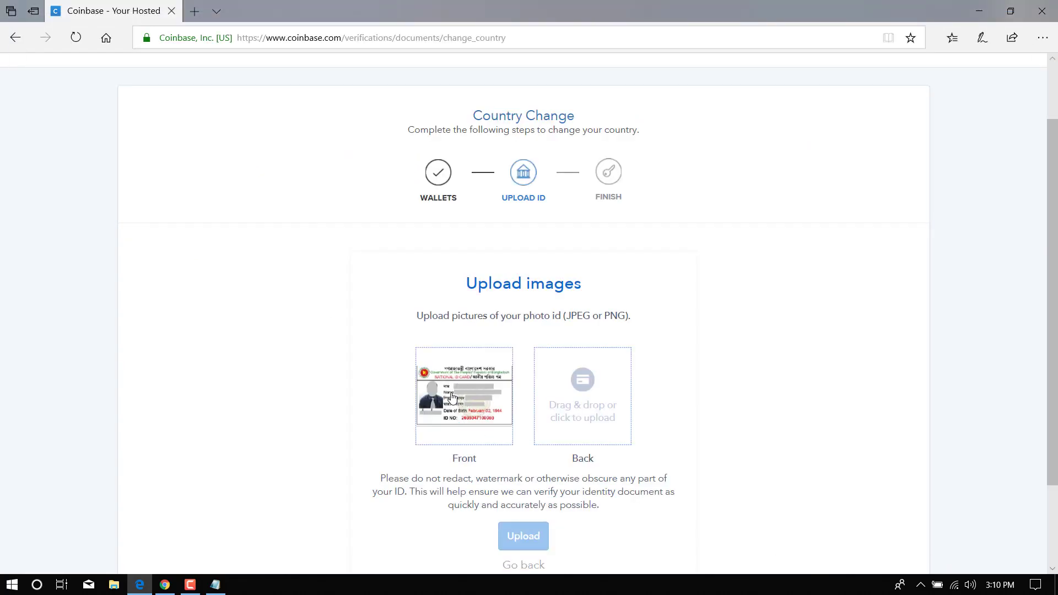
Attach the rrrr image as the ID's back side and review the upload panel.
click(586, 397)
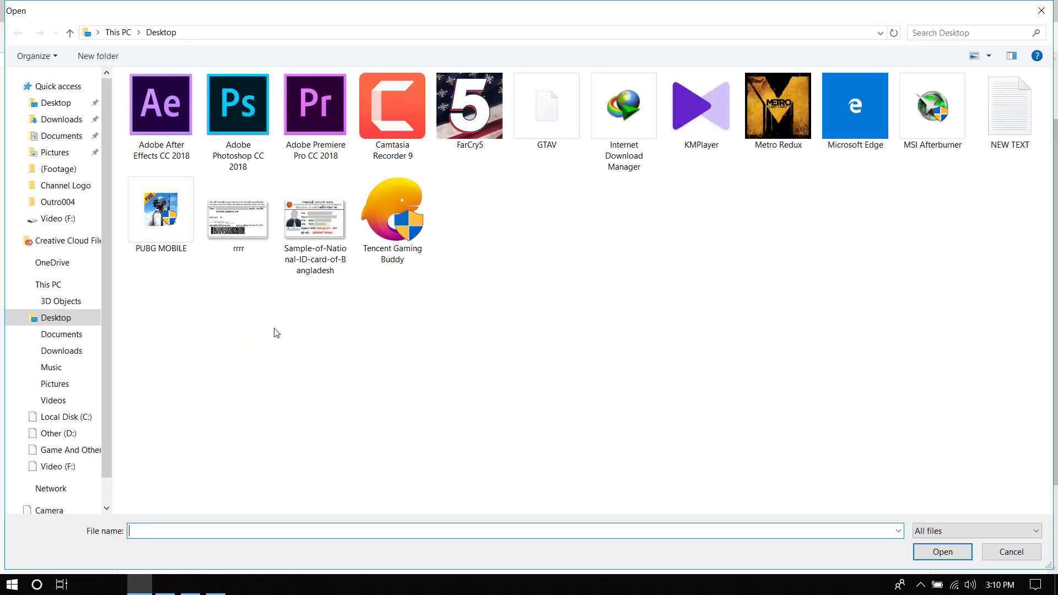
click(223, 231)
click(942, 551)
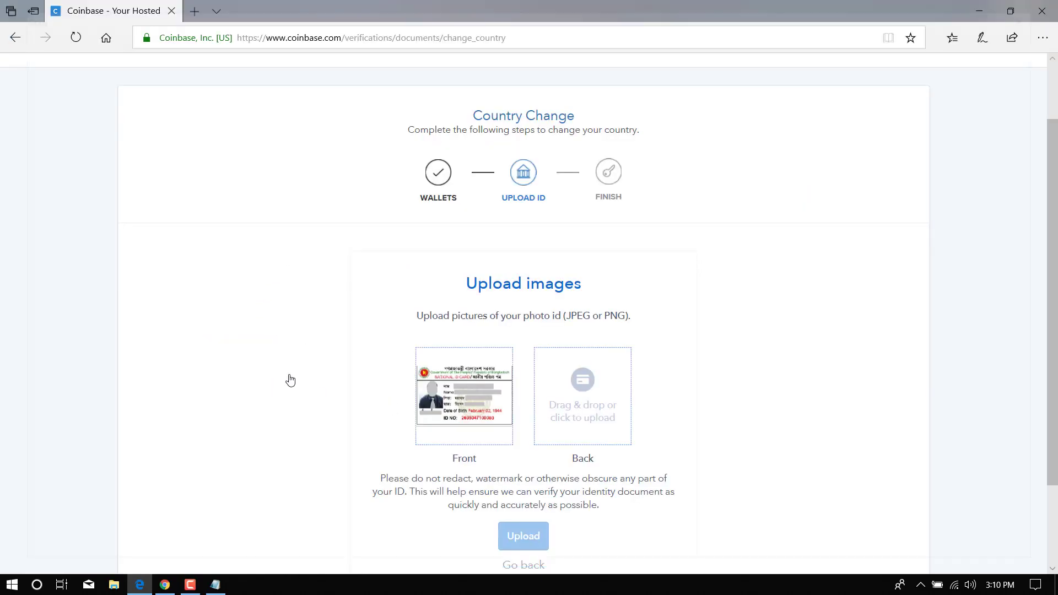
scroll(716, 399, down, 2)
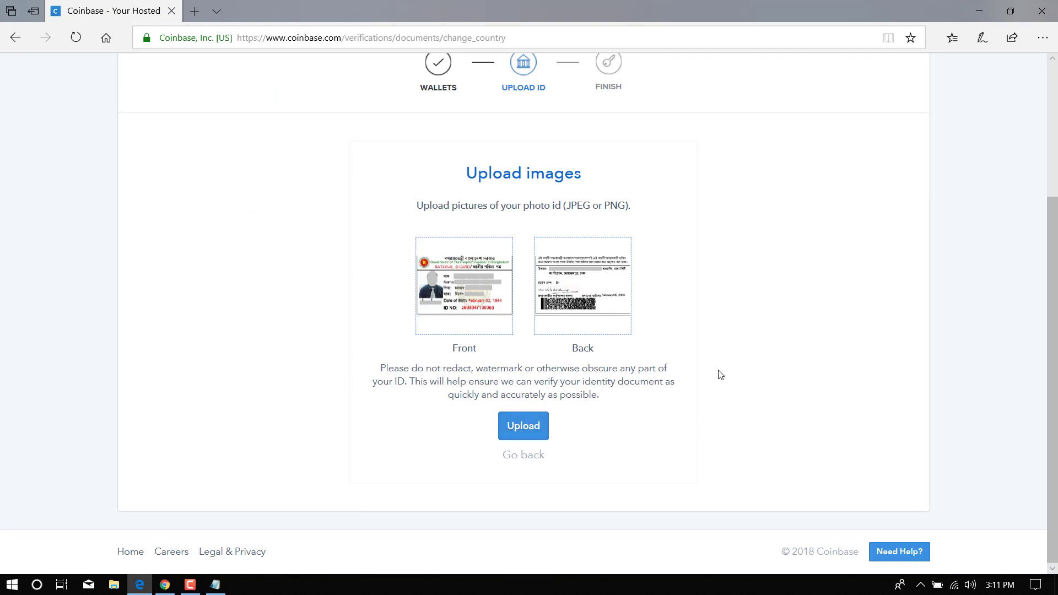
scroll(614, 71, up, 3)
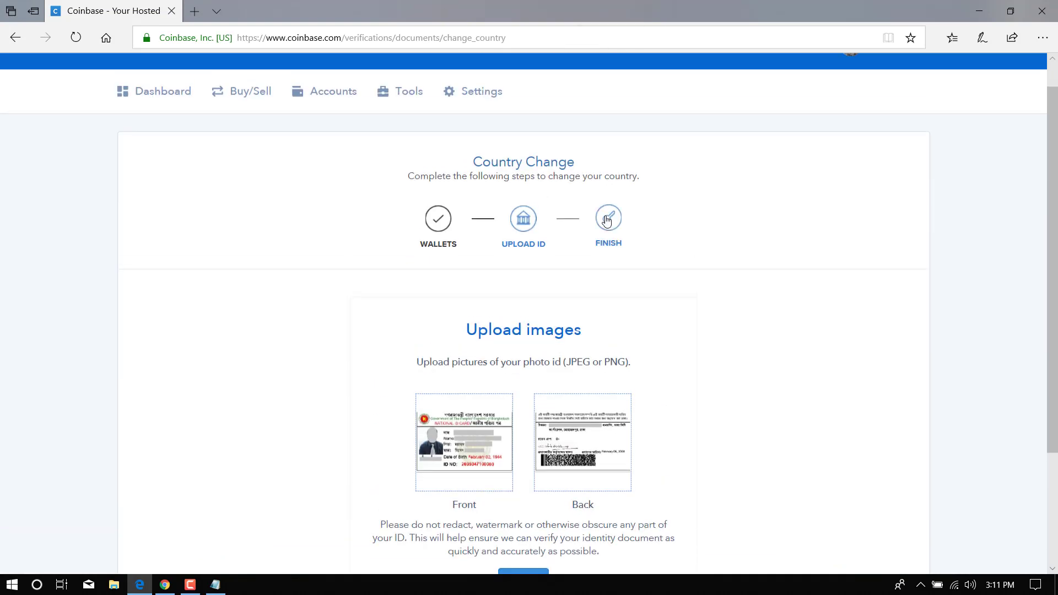
scroll(673, 229, down, 3)
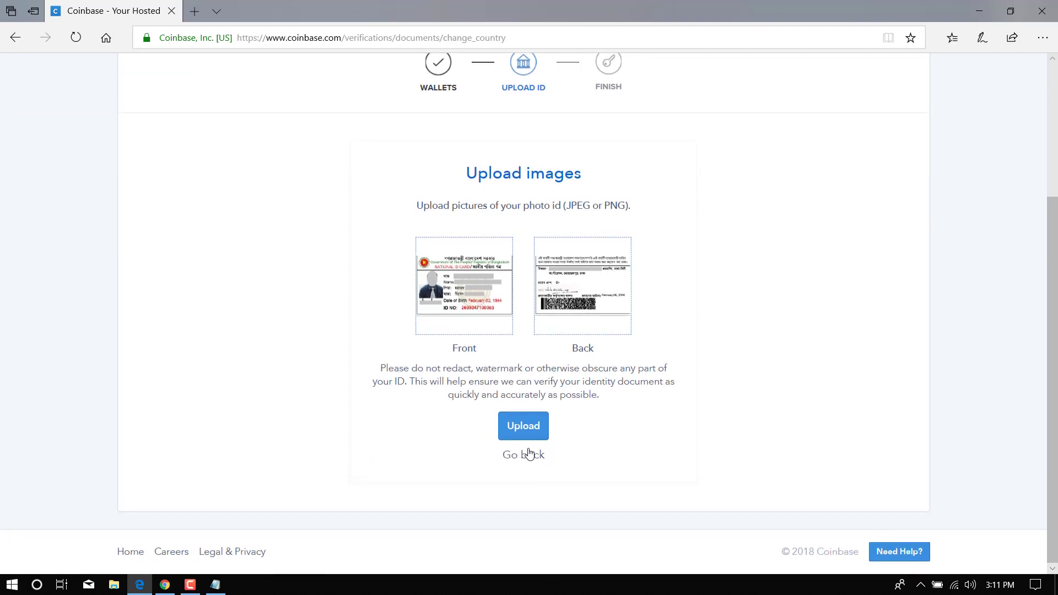
scroll(647, 170, up, 3)
scroll(758, 413, down, 3)
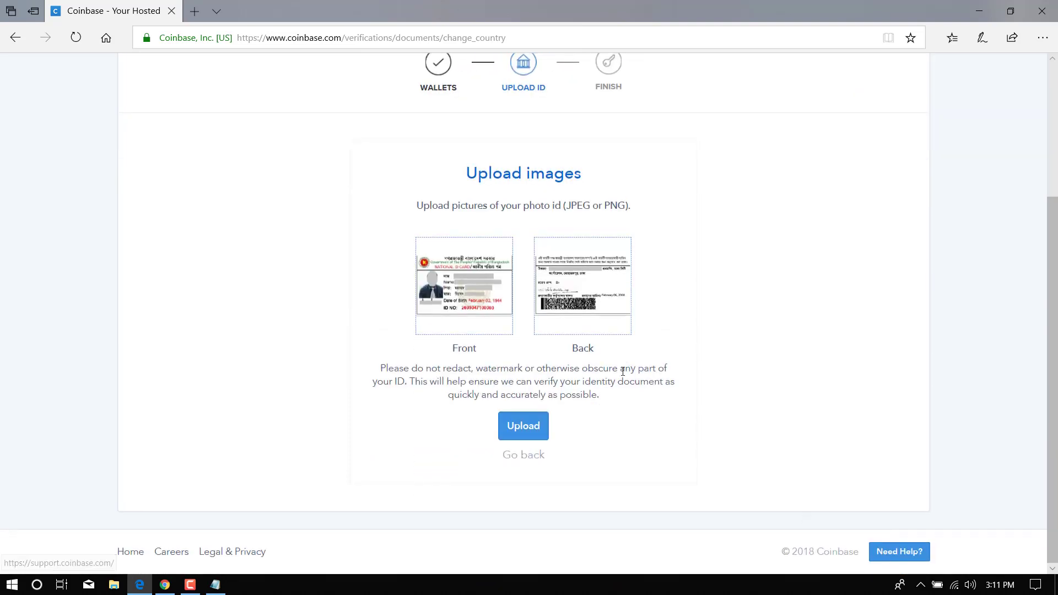
scroll(722, 421, up, 3)
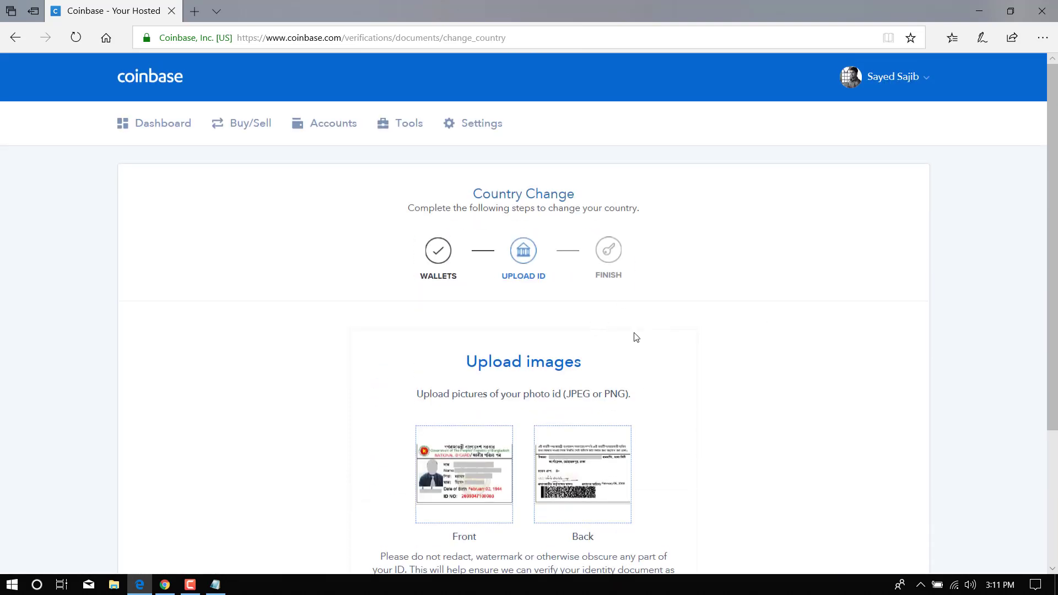